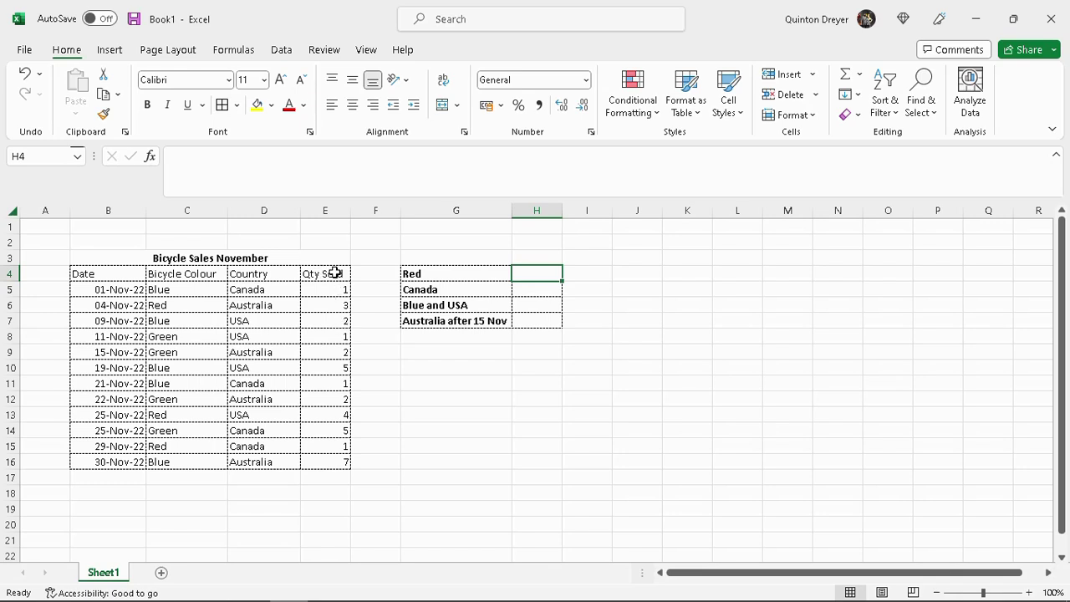
Examine the Bicycle Sales November table and its Date, Bicycle Colour, Country and Qty Sold columns
left_click_drag(334, 273, 337, 461)
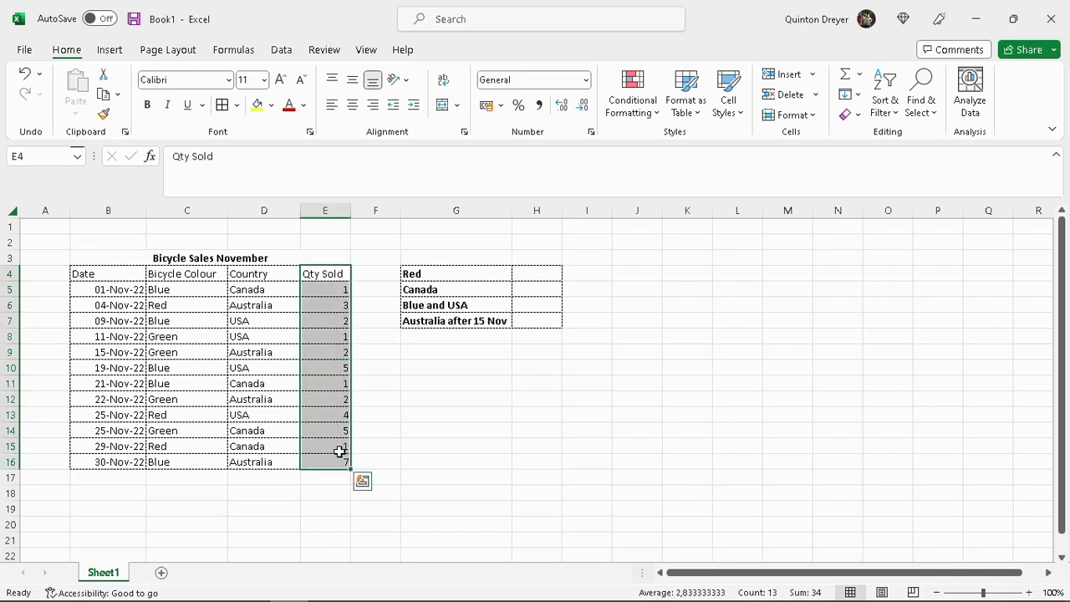
left_click(375, 304)
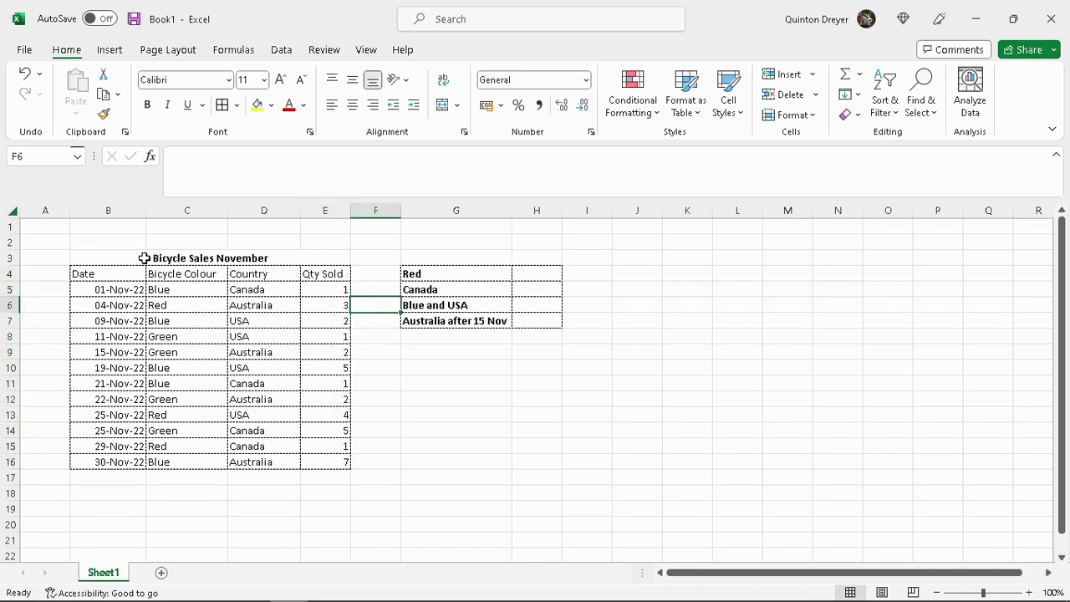
left_click_drag(120, 257, 310, 475)
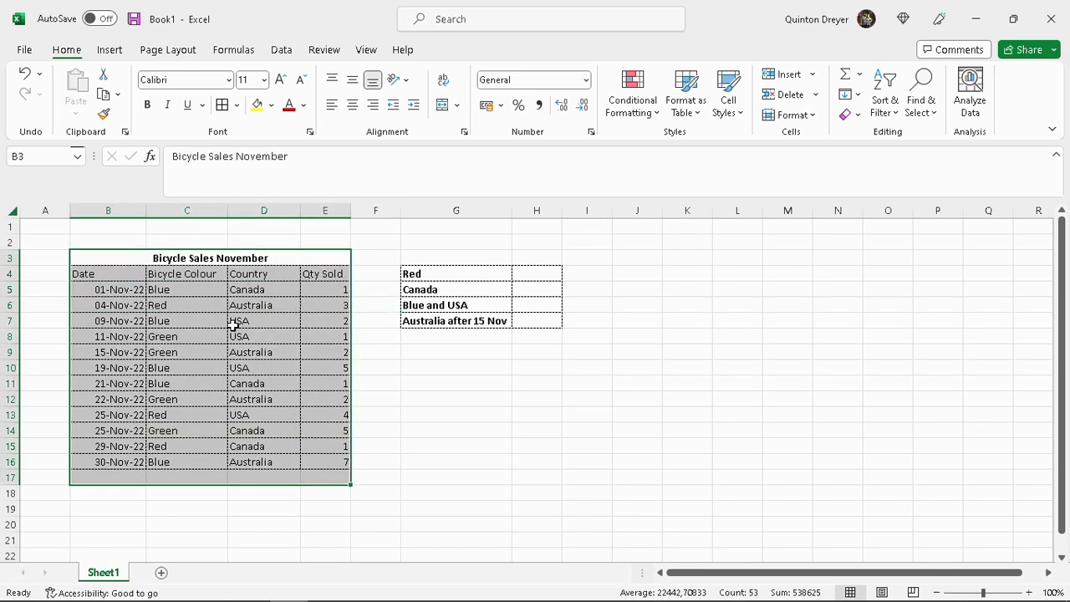
left_click(192, 257)
left_click_drag(108, 275, 328, 465)
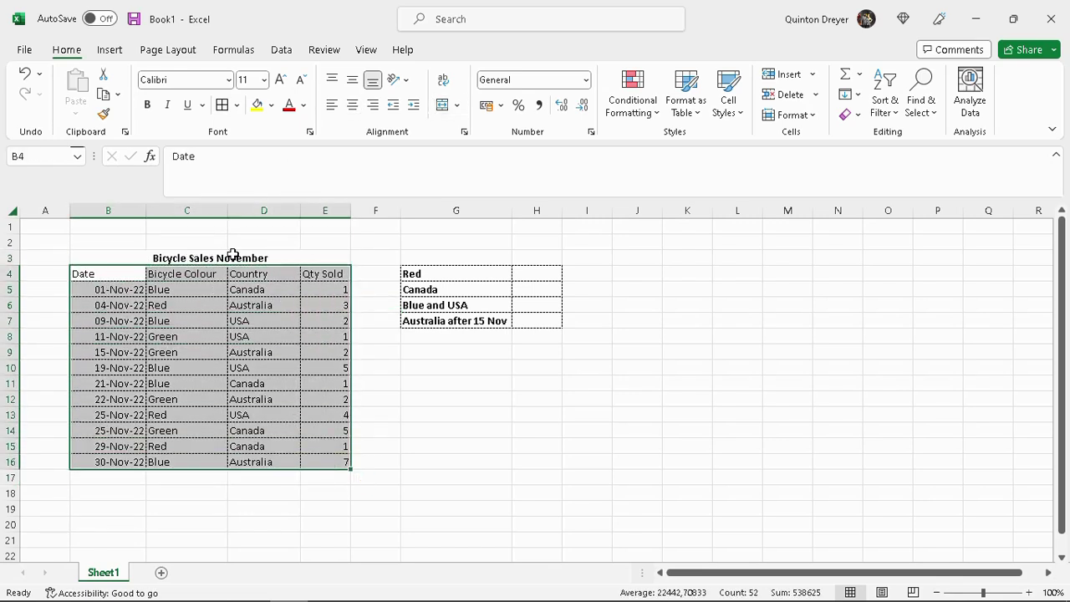
left_click(172, 358)
left_click_drag(99, 290, 120, 464)
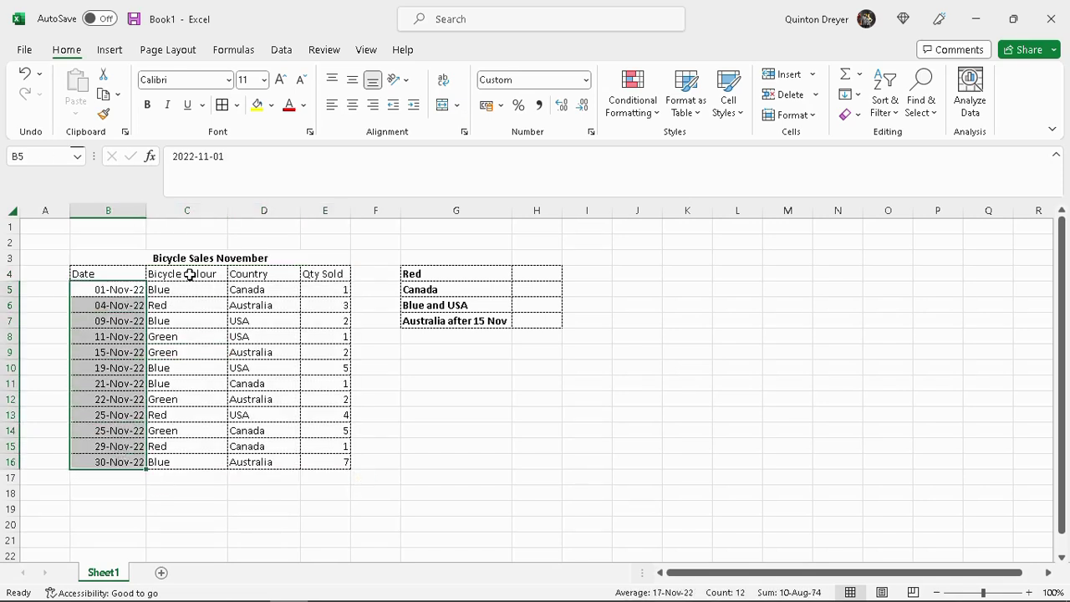
left_click_drag(193, 290, 199, 463)
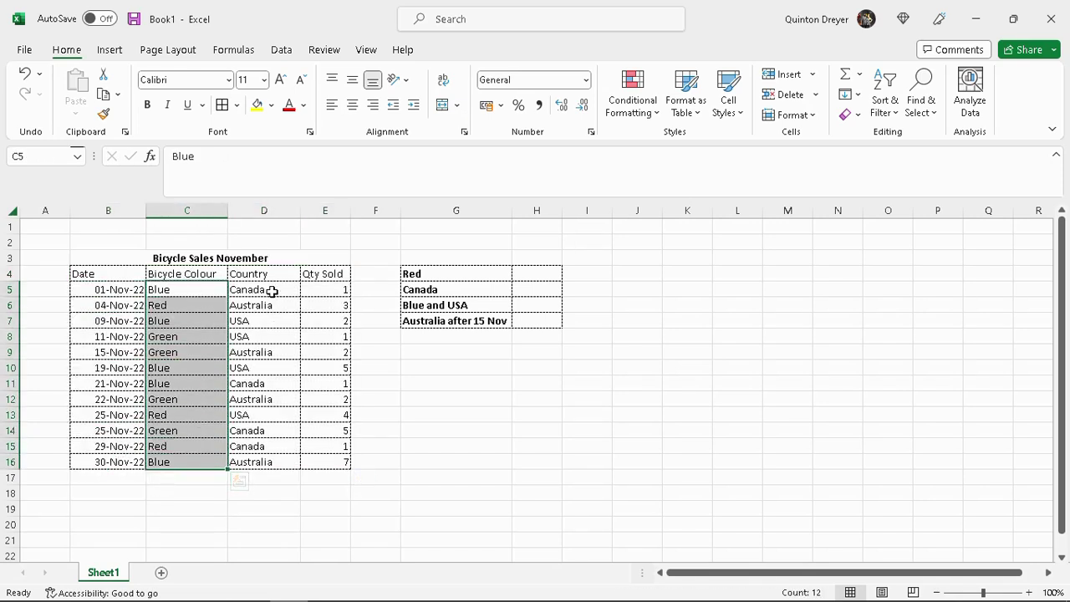
left_click_drag(273, 292, 265, 464)
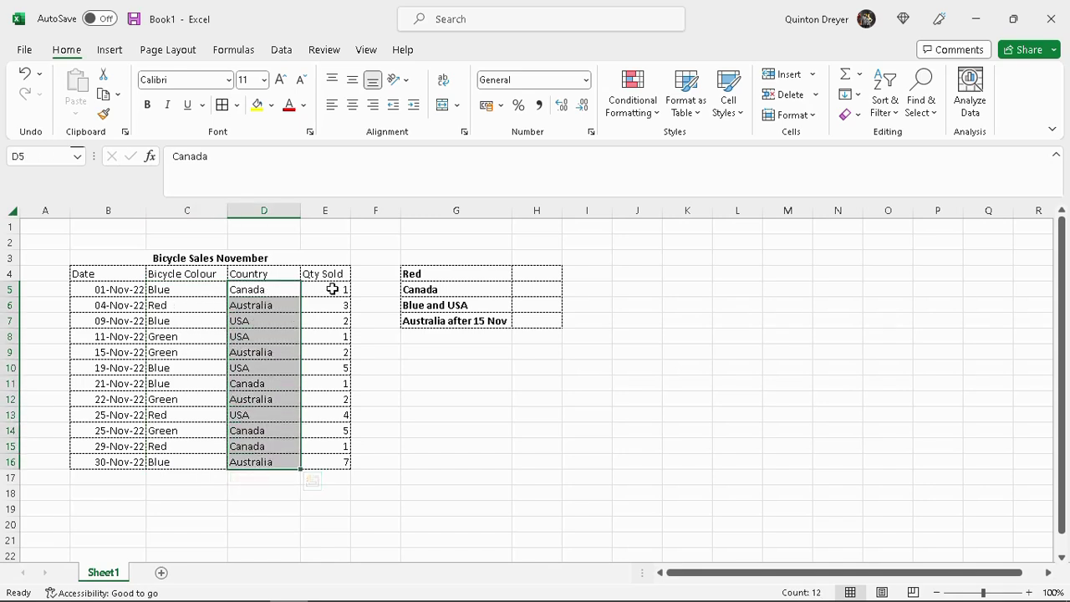
left_click_drag(332, 288, 332, 459)
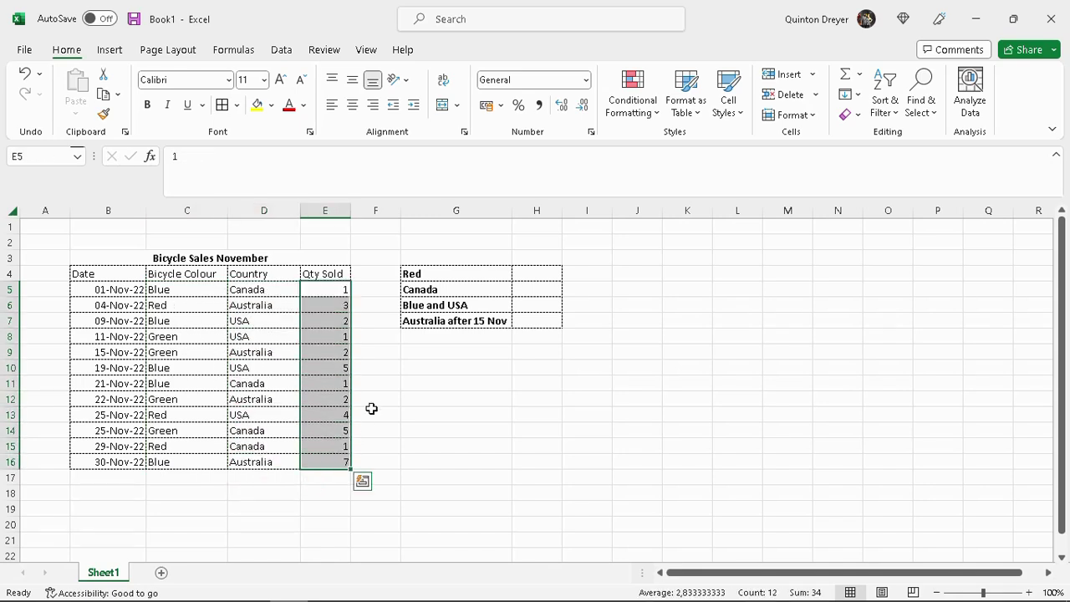
Compare the Qty Sold values and the Bicycle Colour entries with the Red label in G4
left_click_drag(334, 288, 329, 468)
left_click_drag(322, 289, 321, 462)
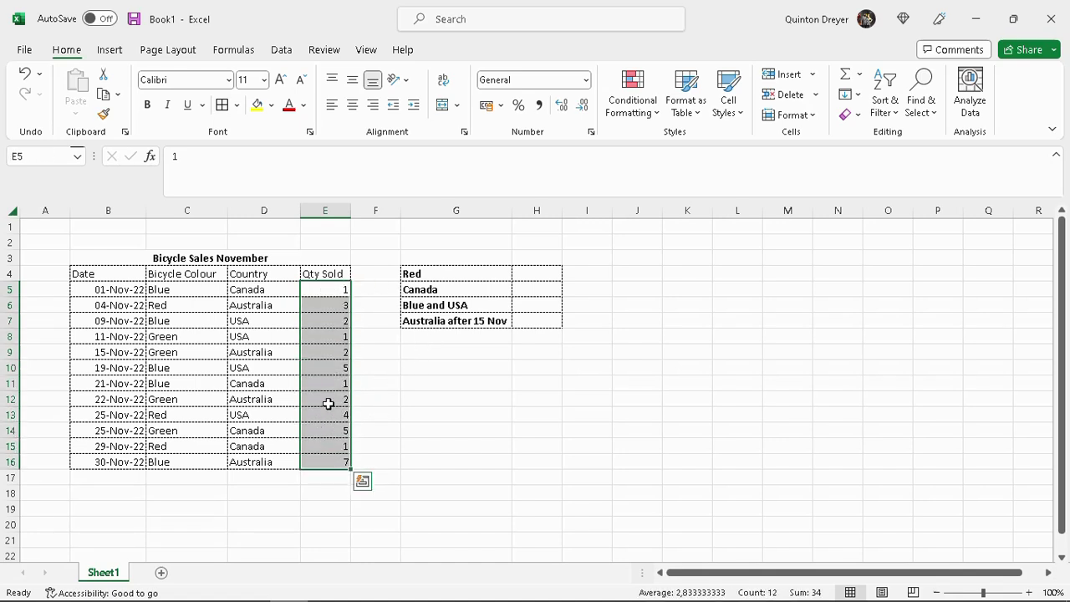
left_click_drag(331, 290, 327, 460)
left_click(321, 291)
left_click_drag(322, 290, 327, 462)
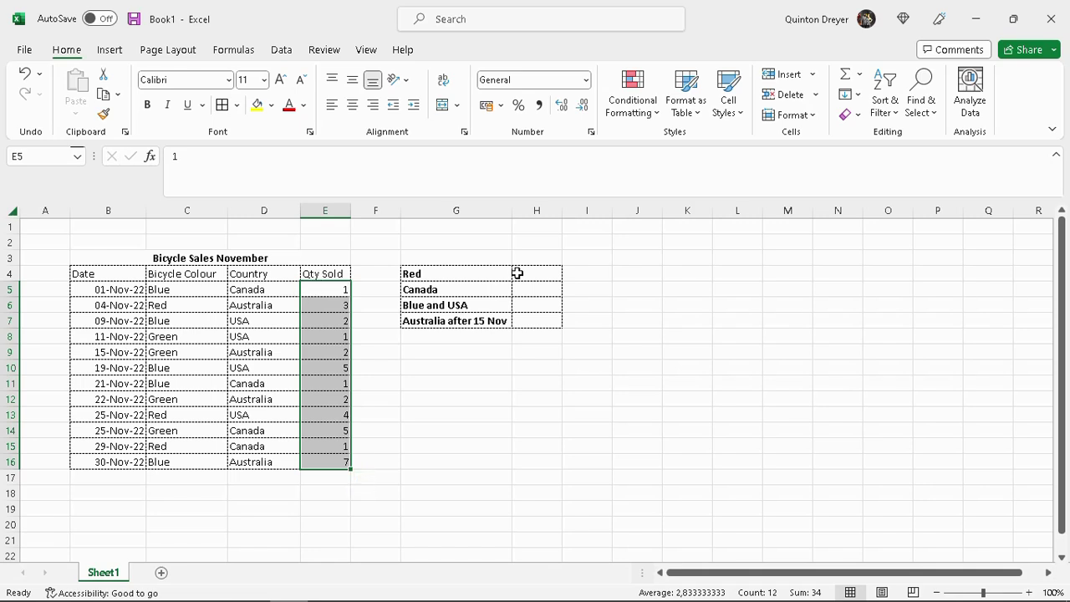
left_click(317, 272)
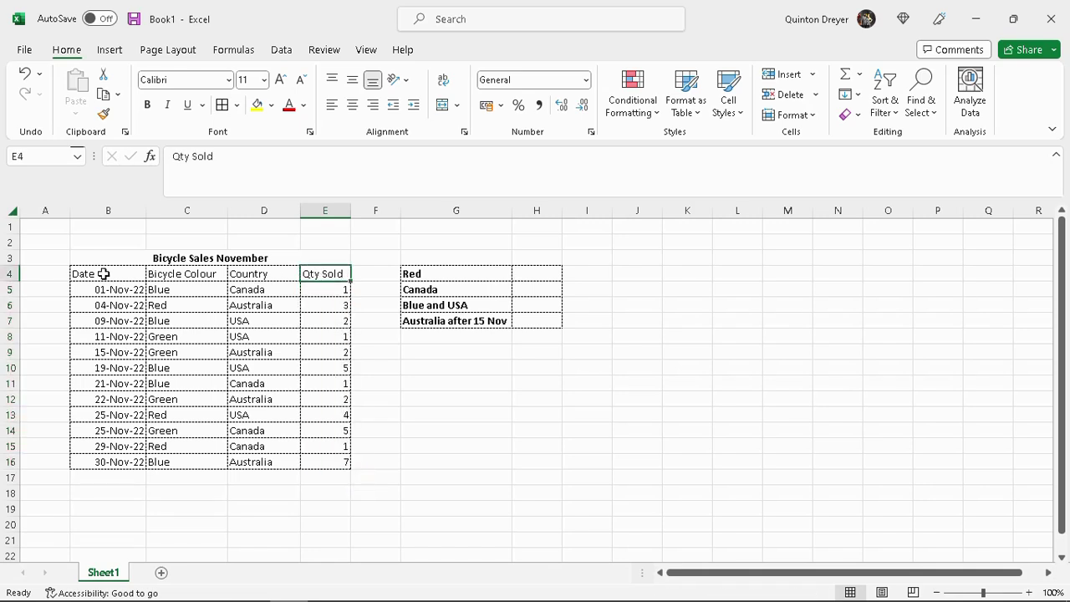
left_click(103, 274)
left_click(535, 275)
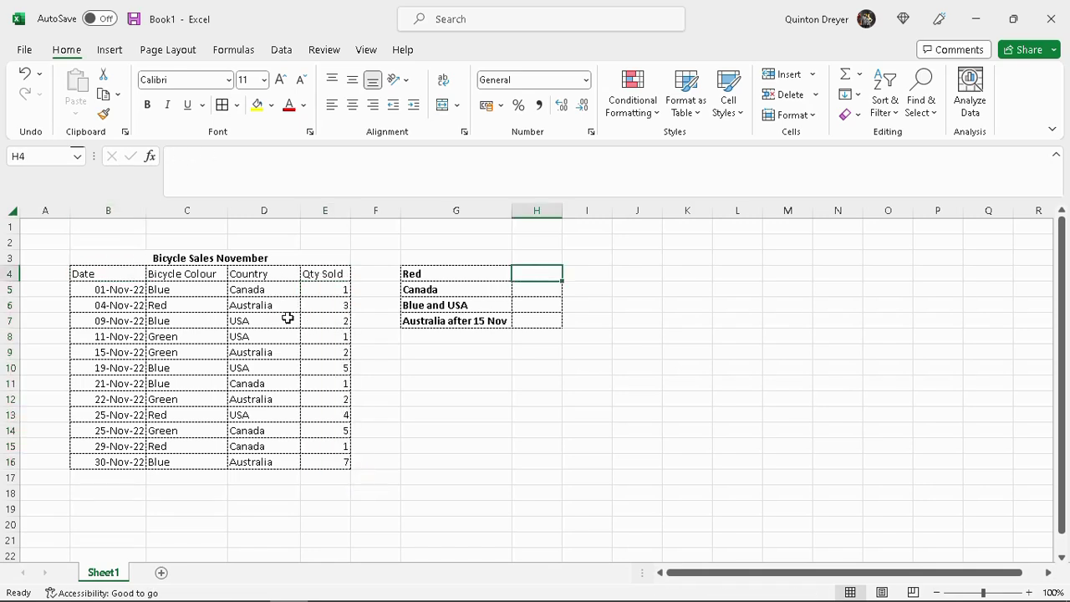
left_click_drag(181, 289, 185, 462)
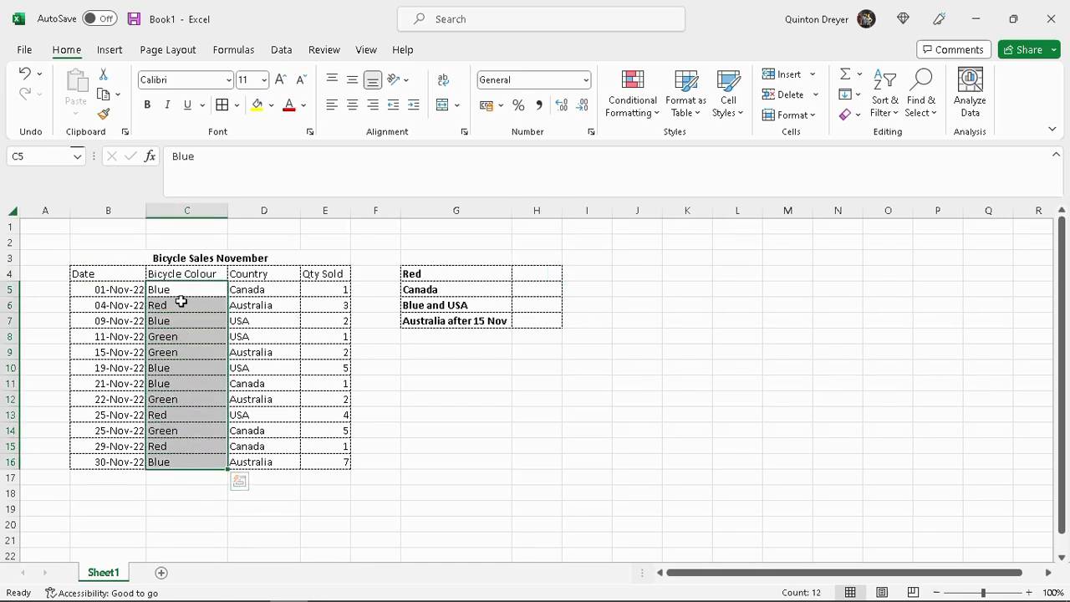
left_click(435, 275)
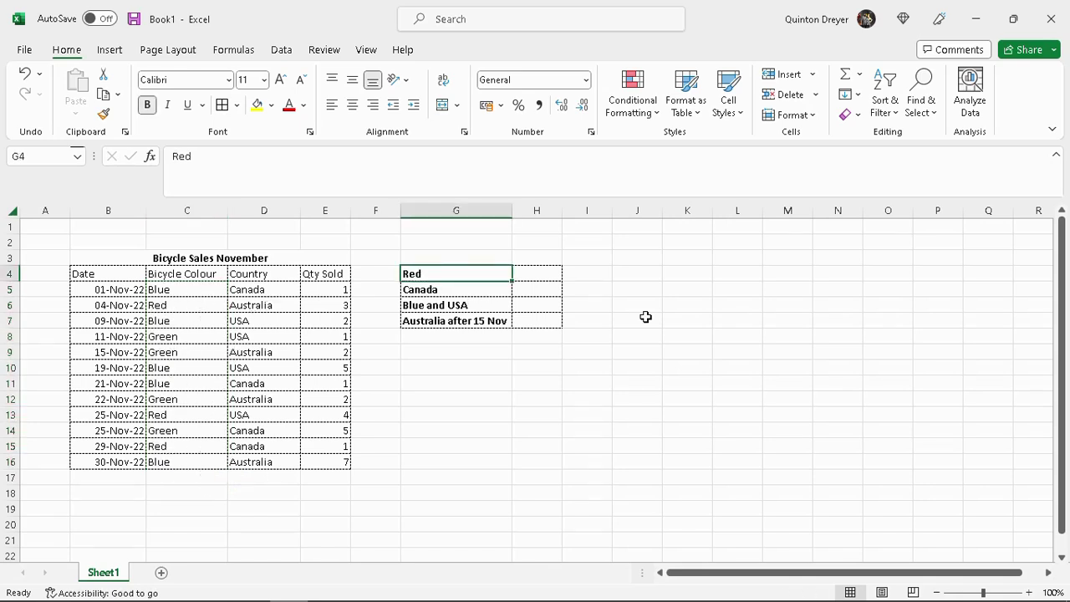
Enter =COUNTIF(C5:C16;"Red") in H4 and check it against the Red entries in the Bicycle Colour column
left_click(535, 272)
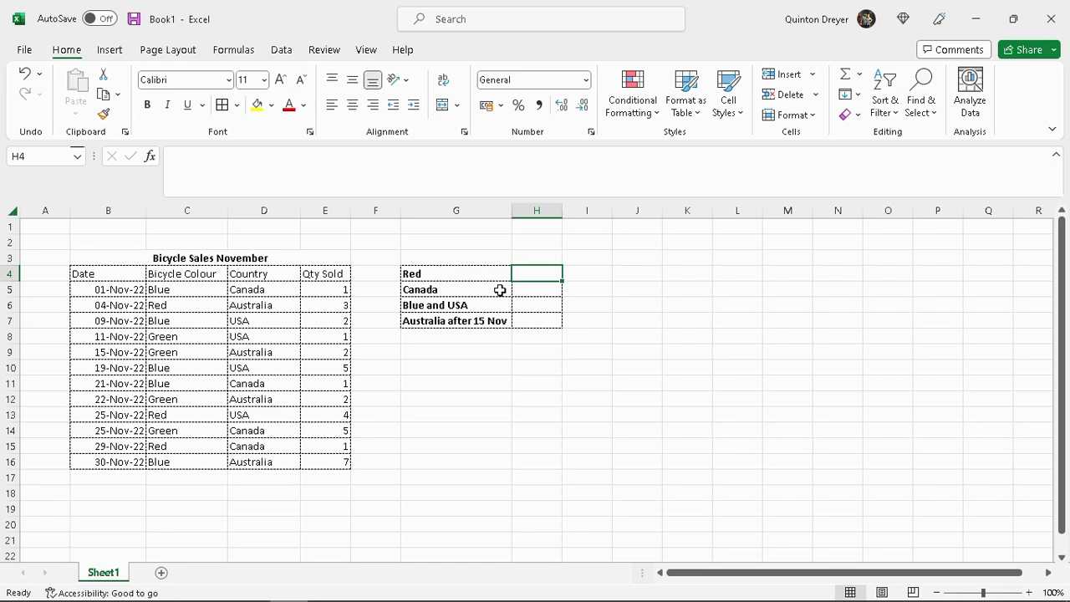
type("=countif")
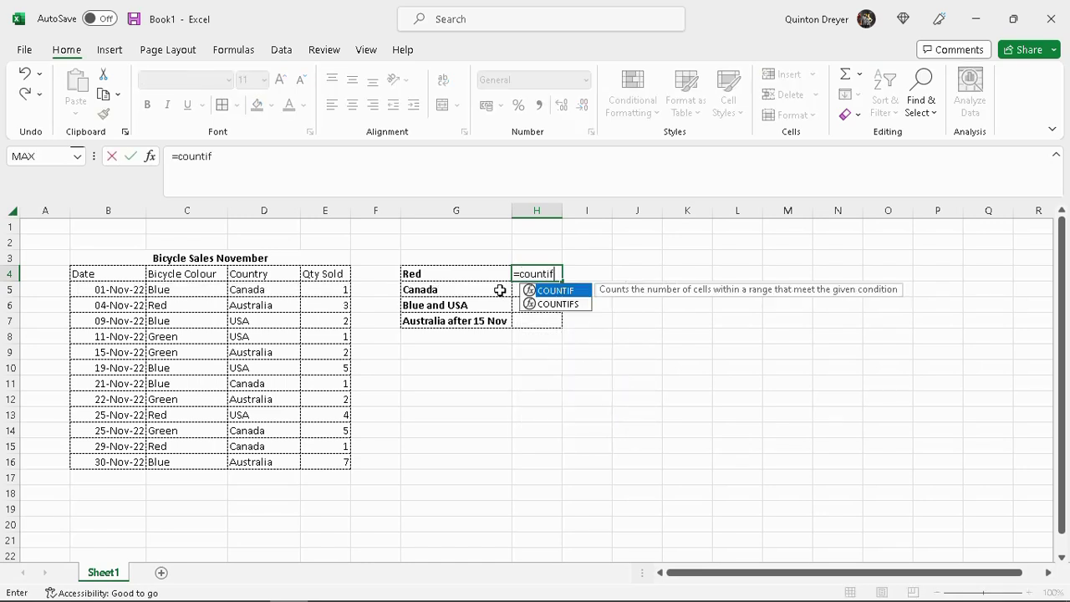
type("(")
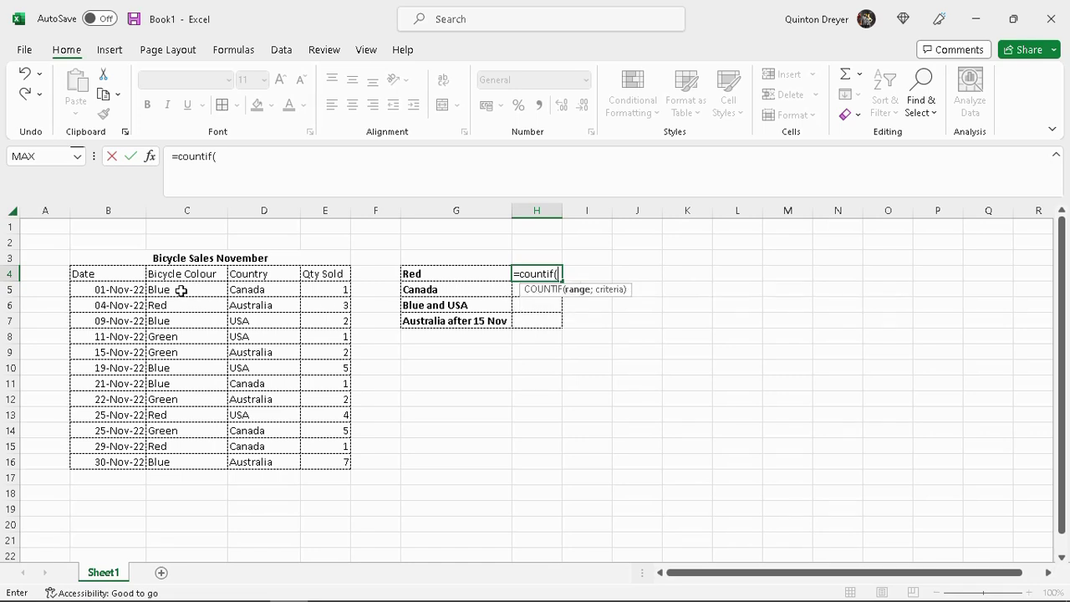
left_click_drag(181, 290, 172, 461)
type(";\"Red")
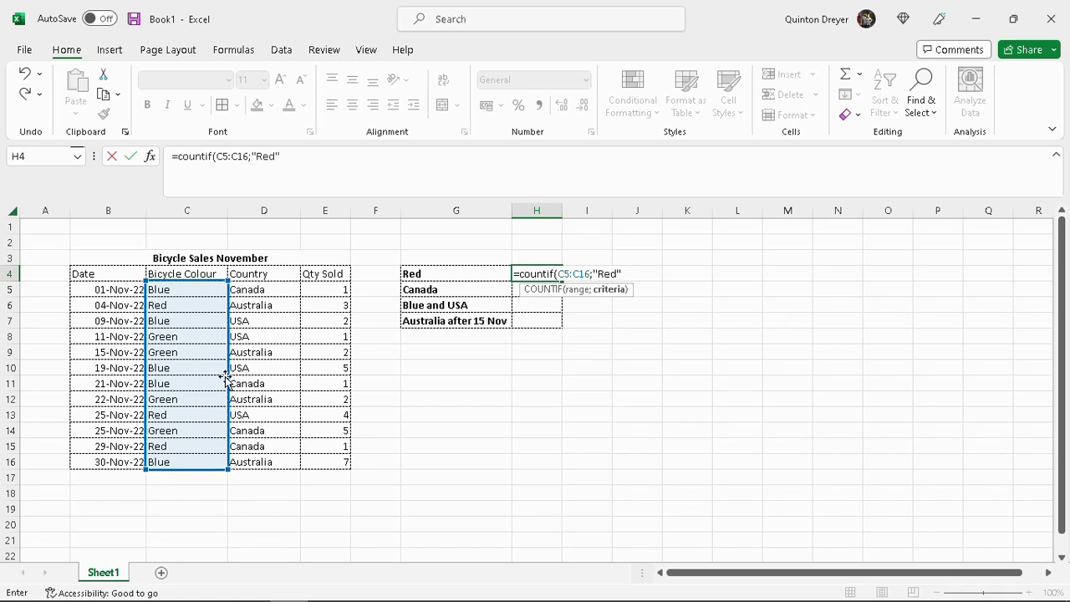
type("\")")
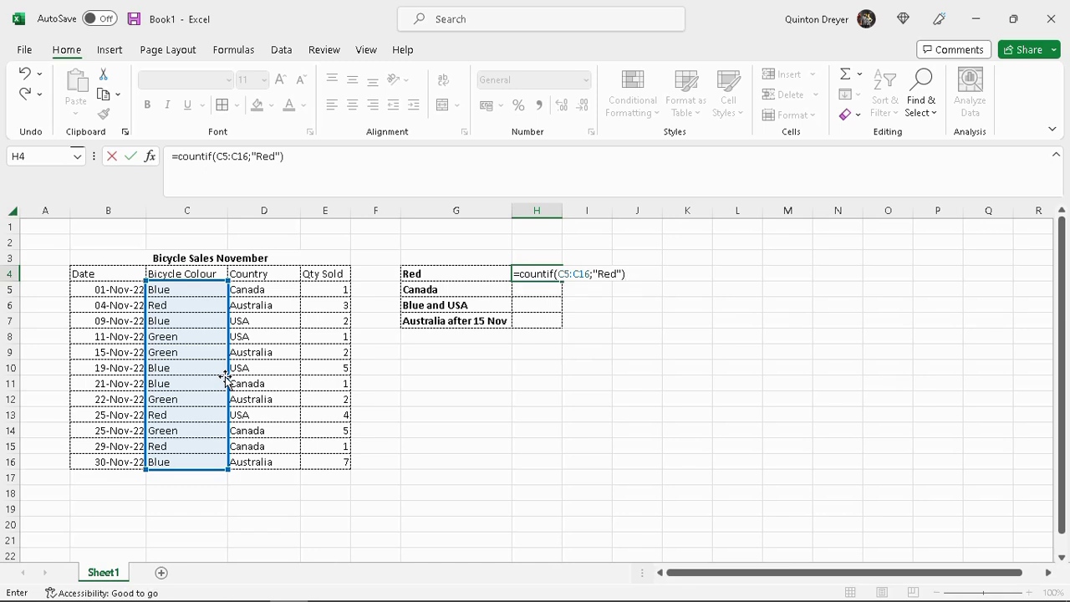
key("Return")
left_click(533, 275)
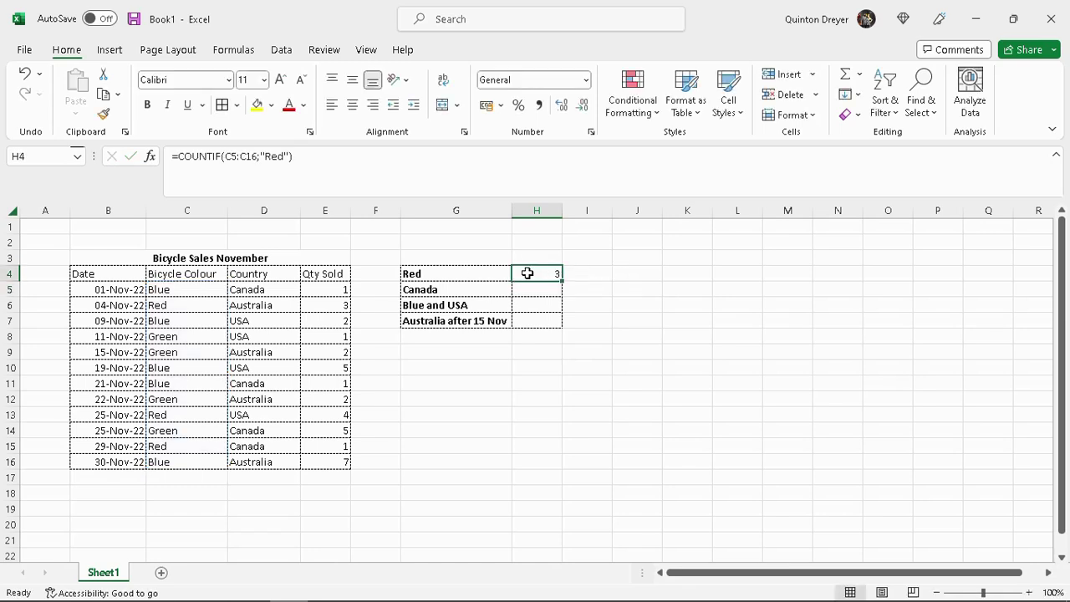
left_click_drag(167, 292, 167, 466)
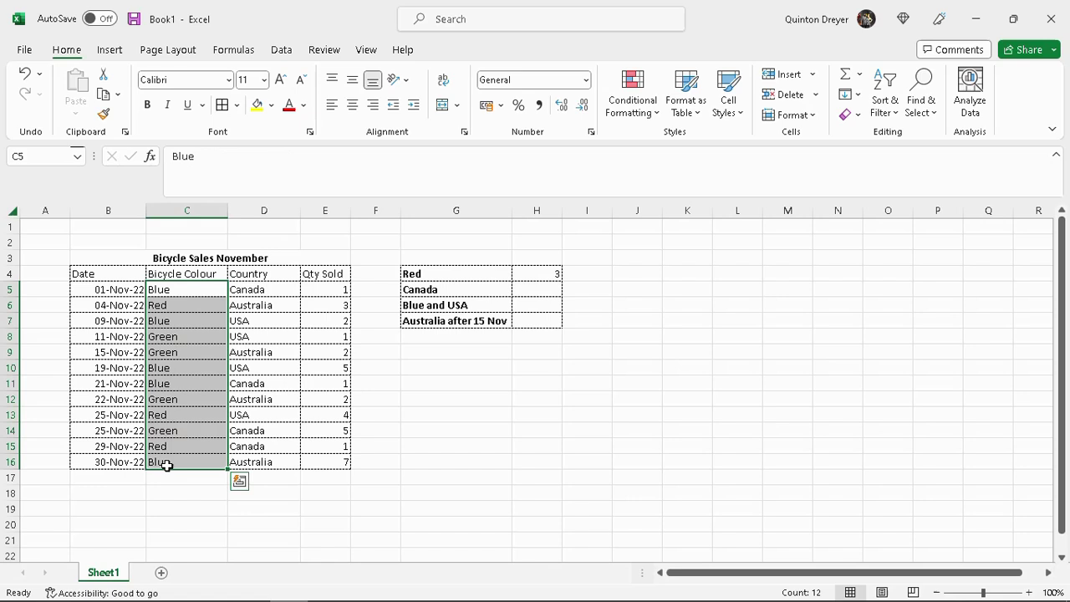
left_click(176, 305)
left_click(161, 414)
left_click(157, 448)
Enter =COUNTIF(D5:D16;"Canada") in H5 and check it against the Canada entries in the Country column
left_click(538, 291)
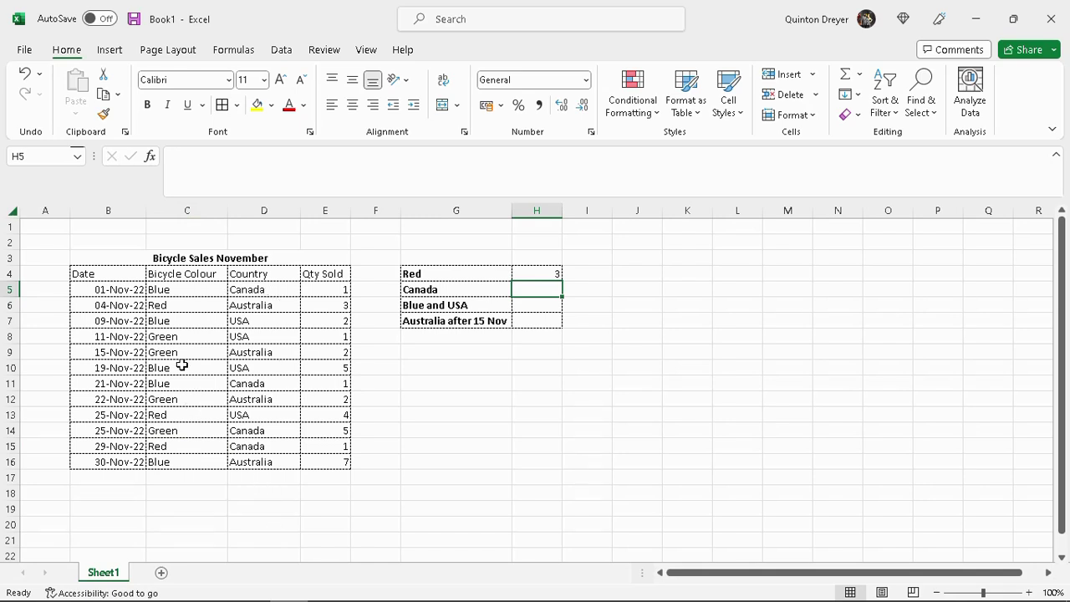
type("=countif")
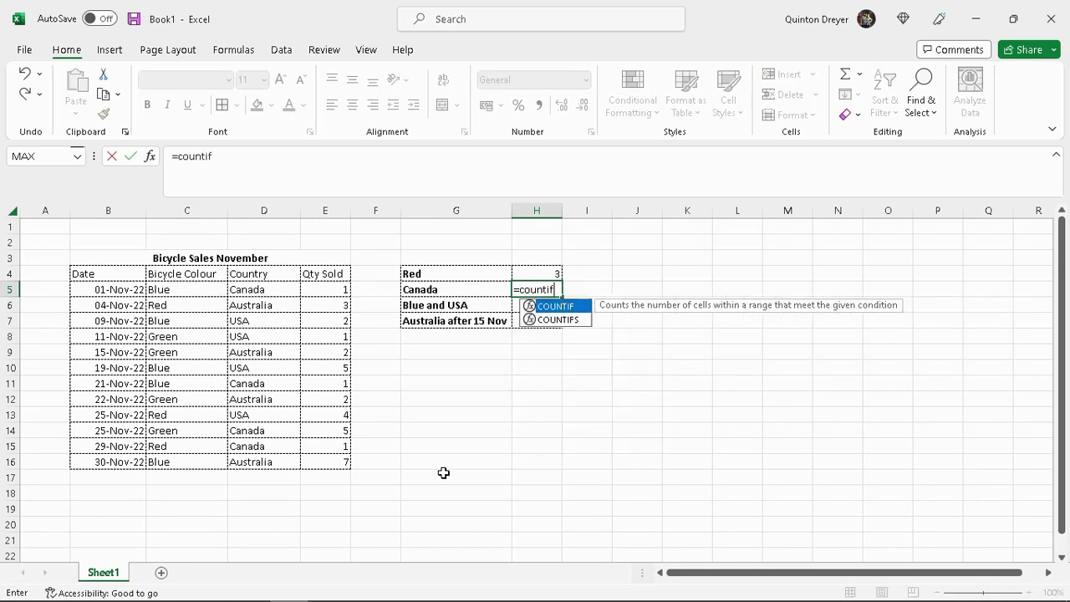
type("(")
left_click(253, 293)
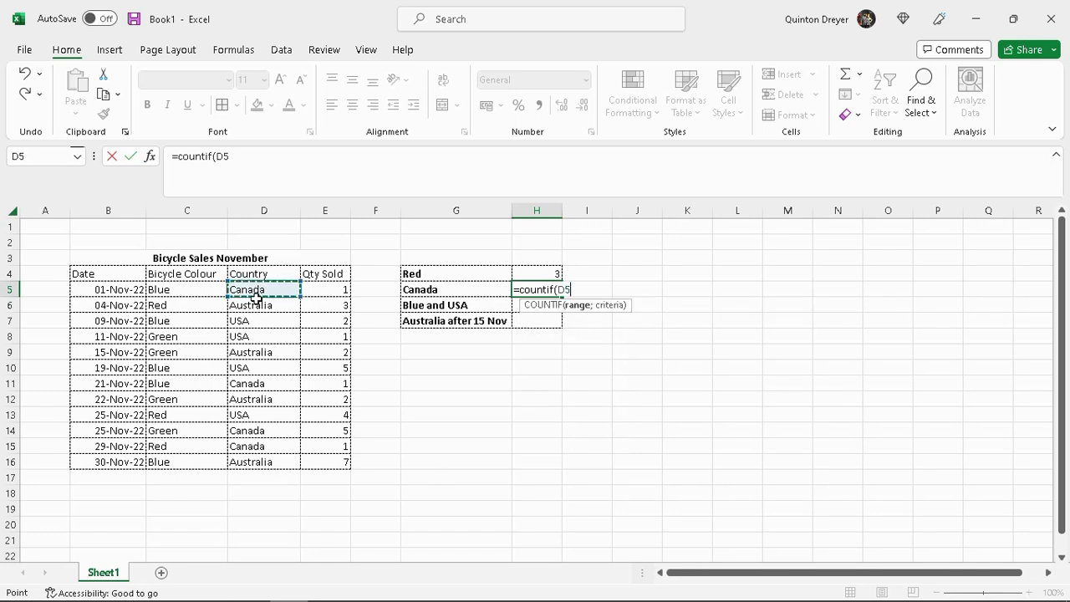
left_click_drag(249, 335, 245, 459)
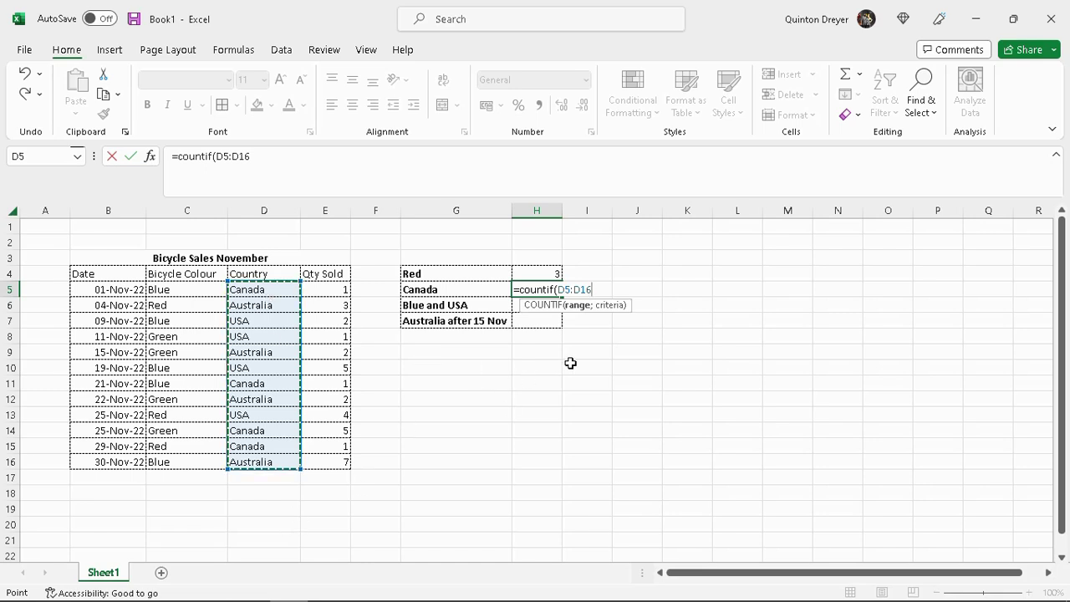
type(";\"Canada")
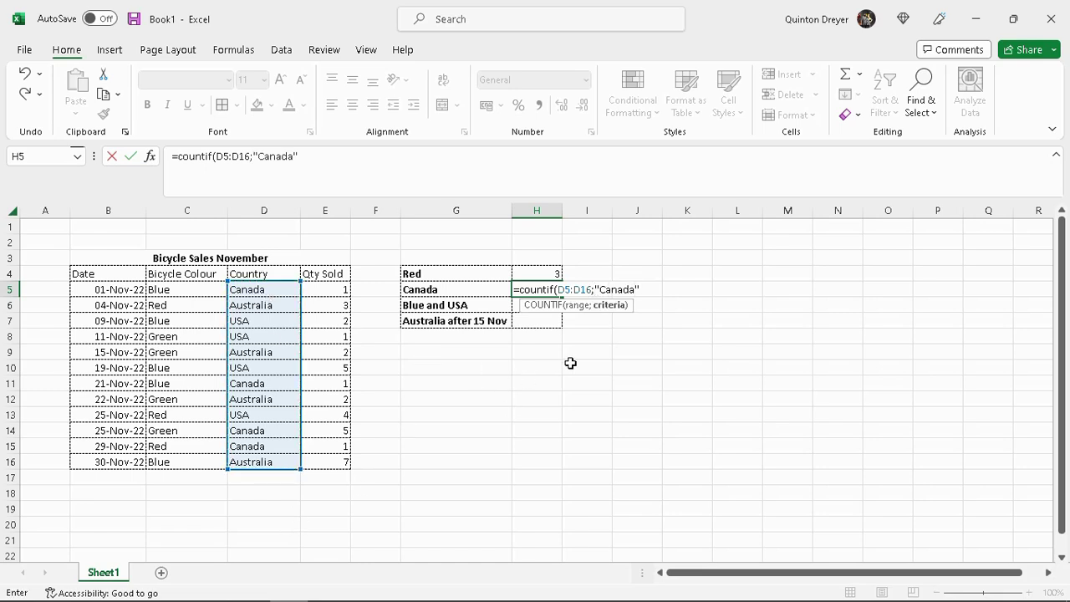
type("\")")
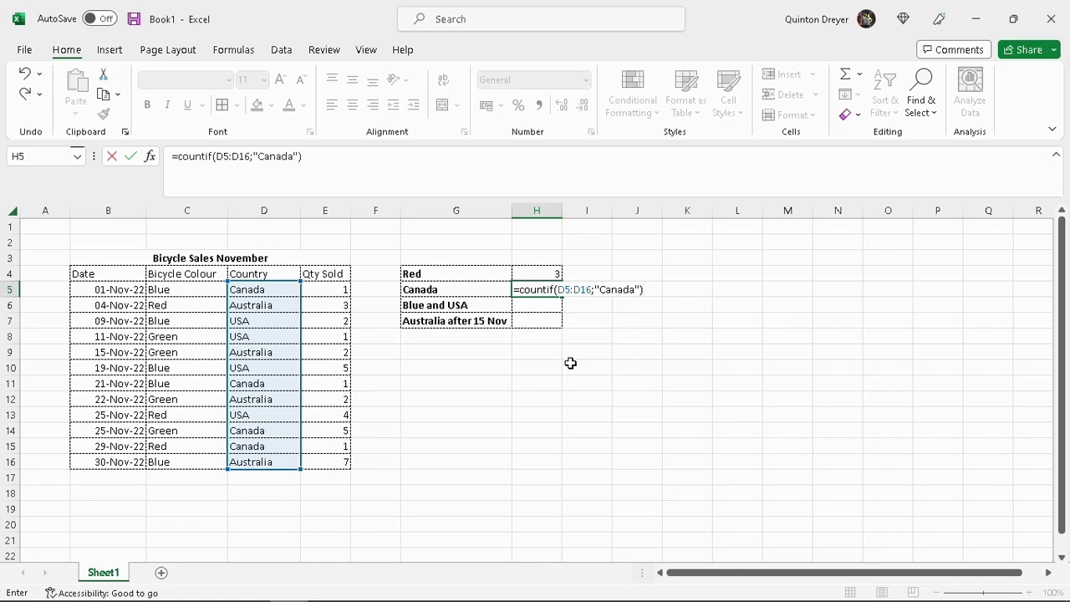
key("Return")
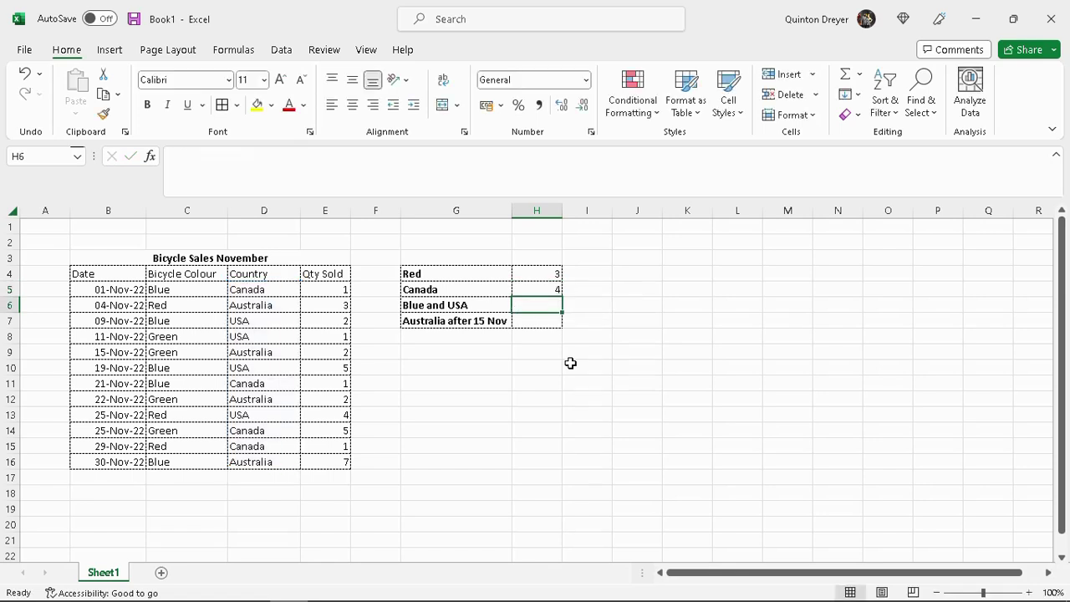
left_click(263, 291)
left_click(263, 383)
left_click(268, 432)
left_click(268, 446)
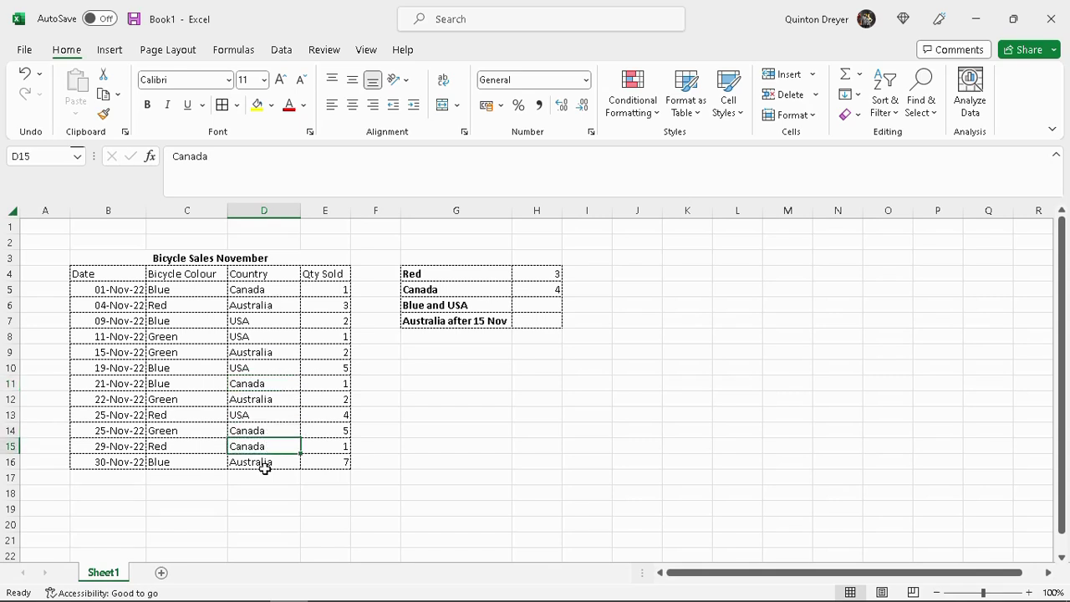
Enter =COUNTIFS(C5:C16;"Blue";D5:D16;"USA") in H6 and check it against the rows combining Blue with USA
left_click(542, 305)
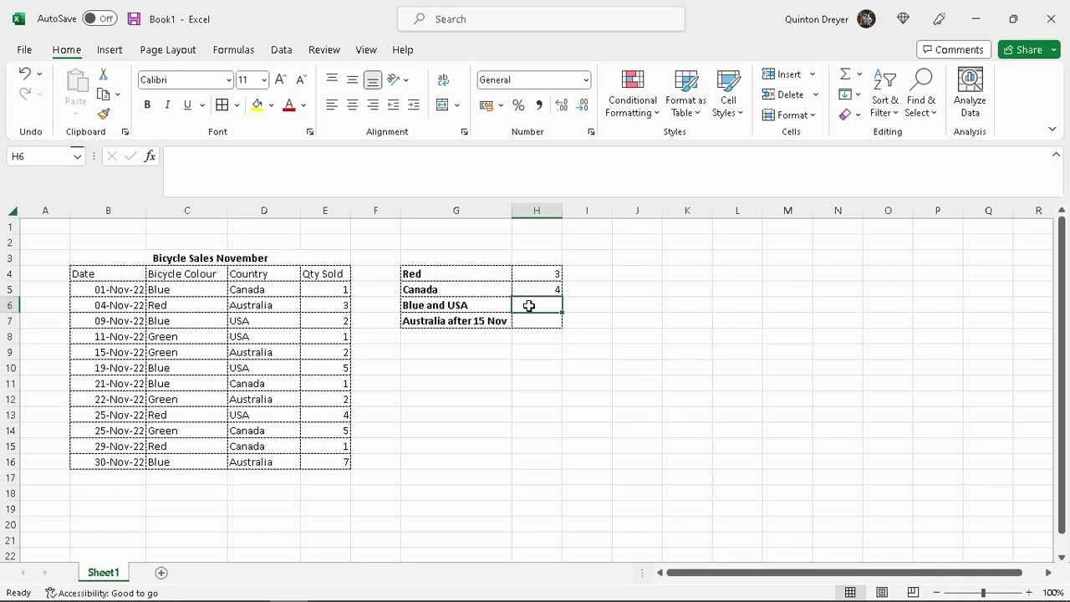
type("=")
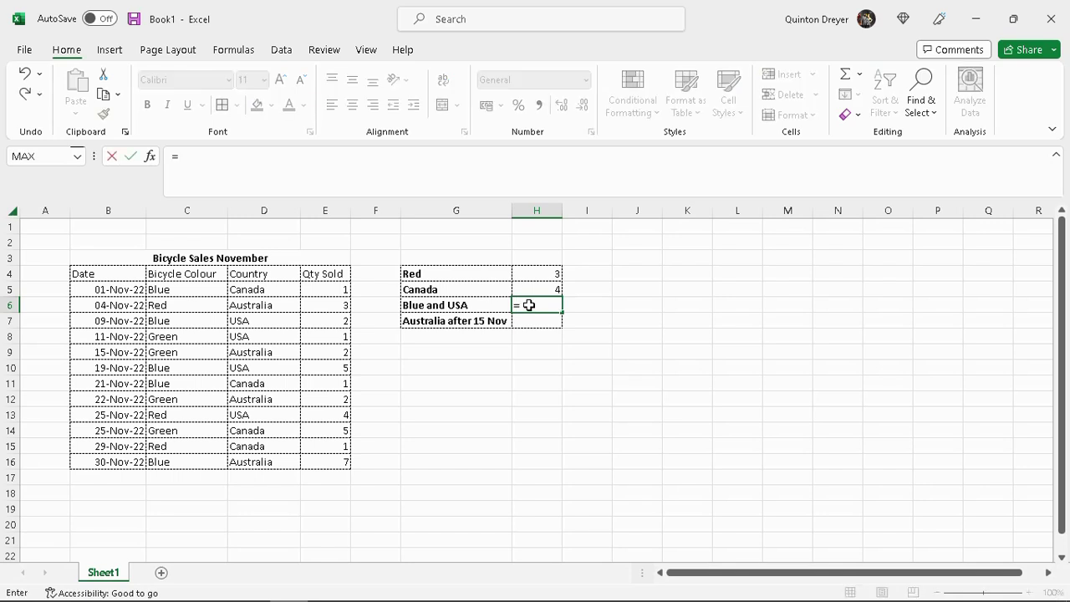
type("countifs")
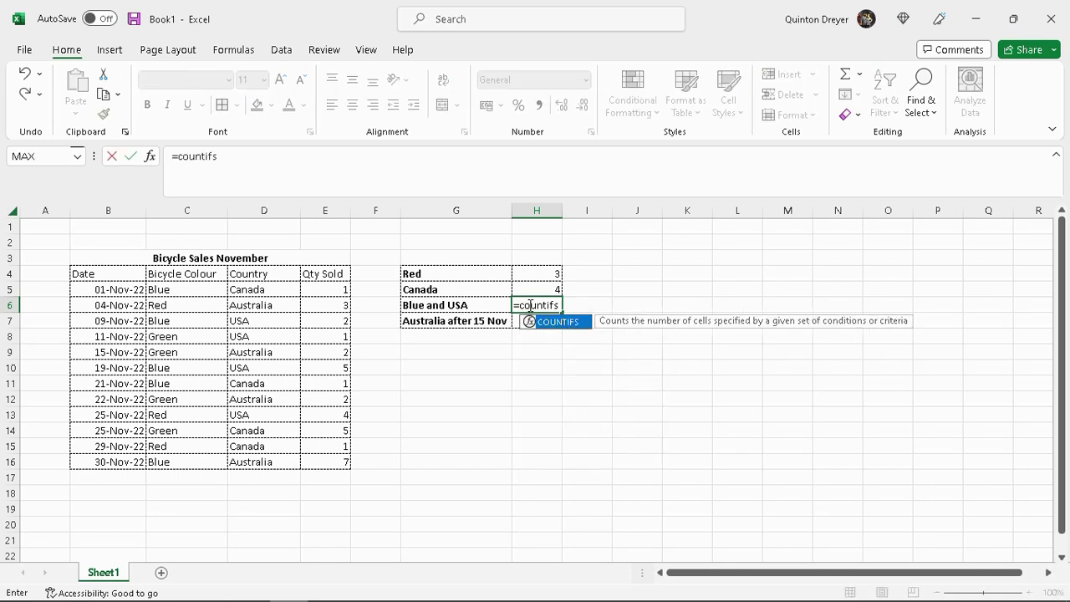
type("(")
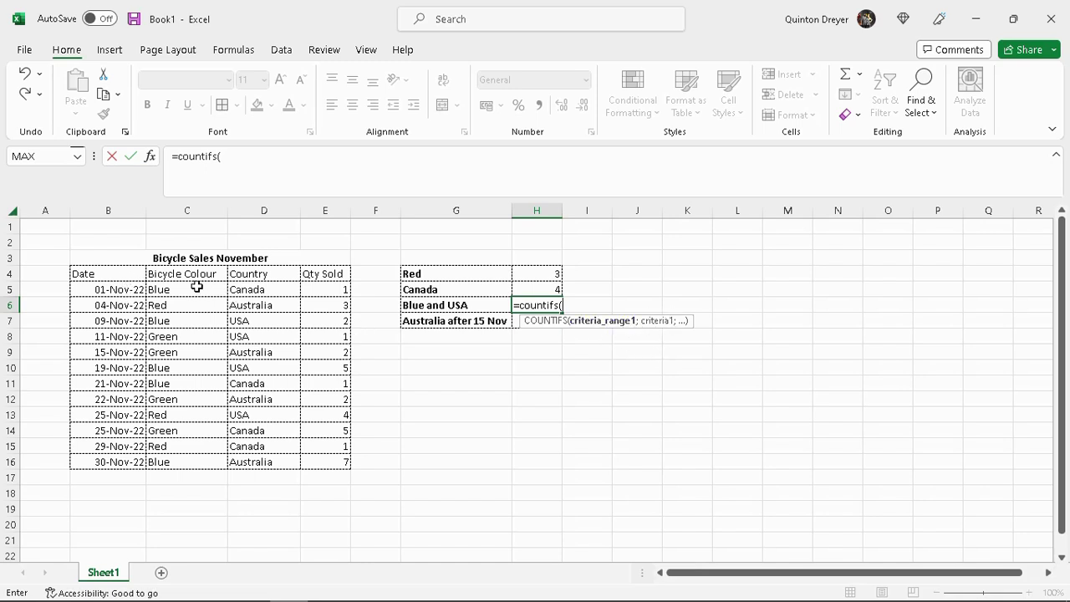
left_click_drag(196, 288, 199, 462)
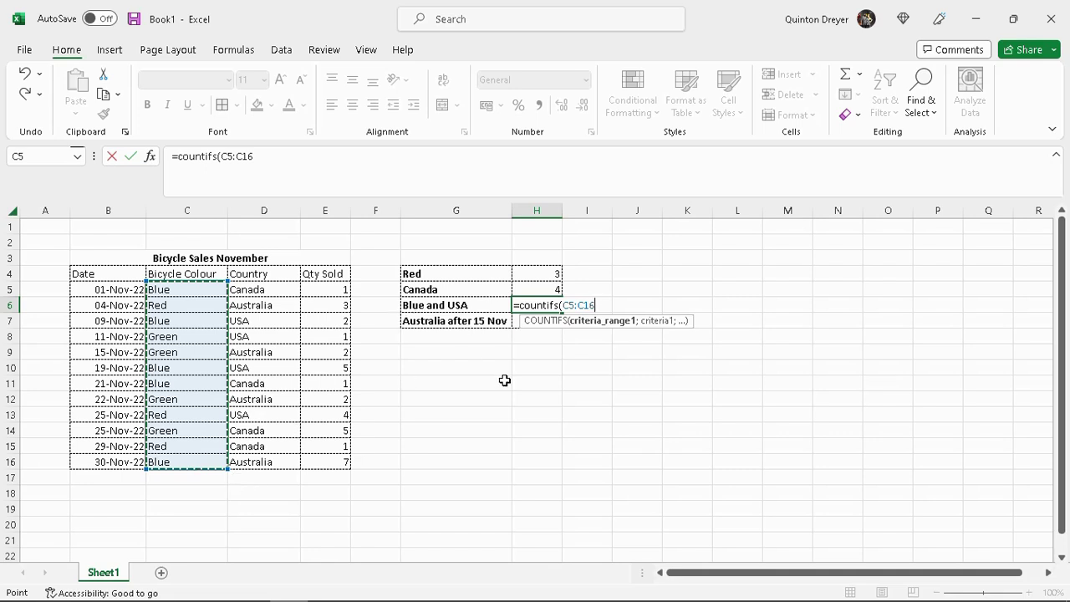
type(";\"Blue")
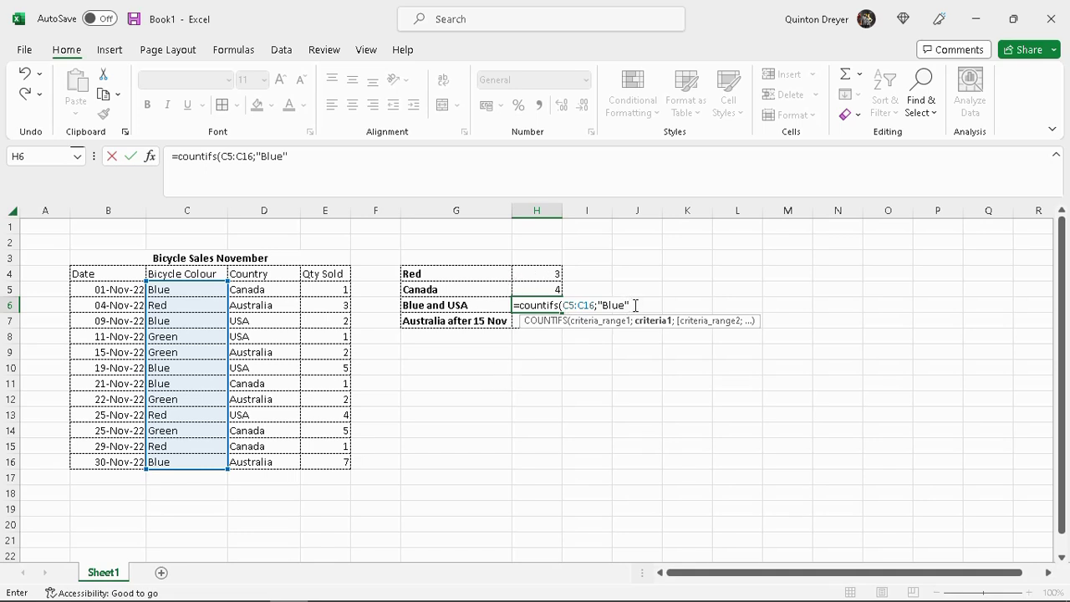
type(";")
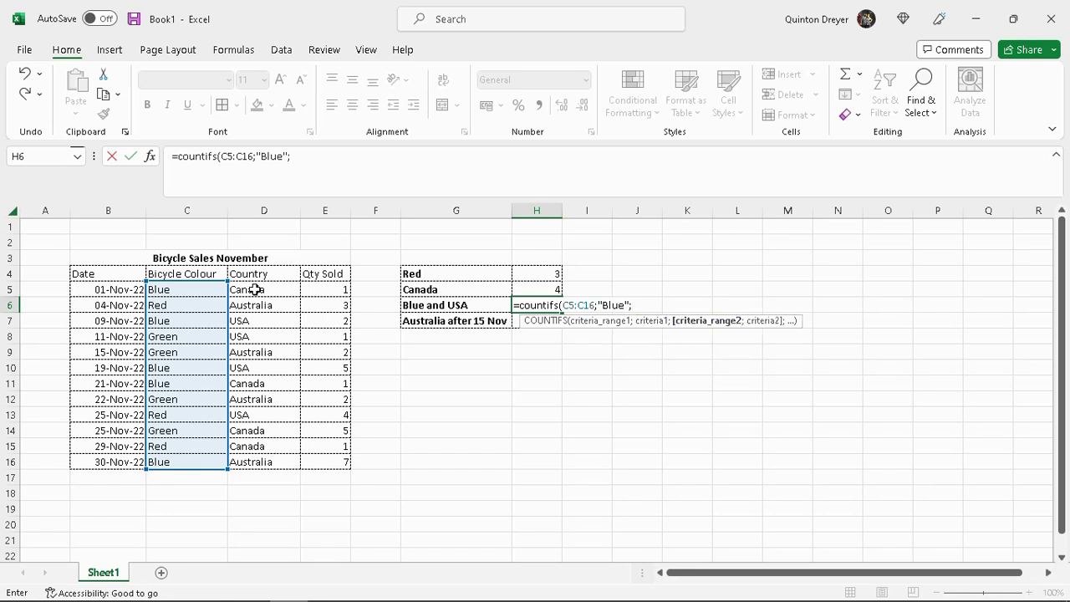
left_click_drag(255, 289, 253, 462)
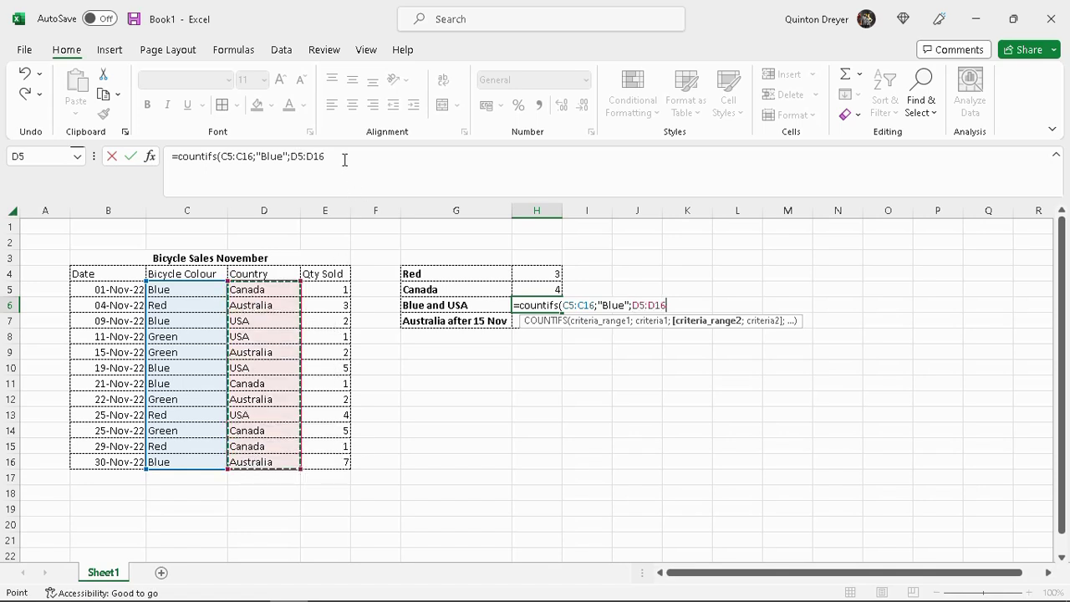
type(";\"USA")
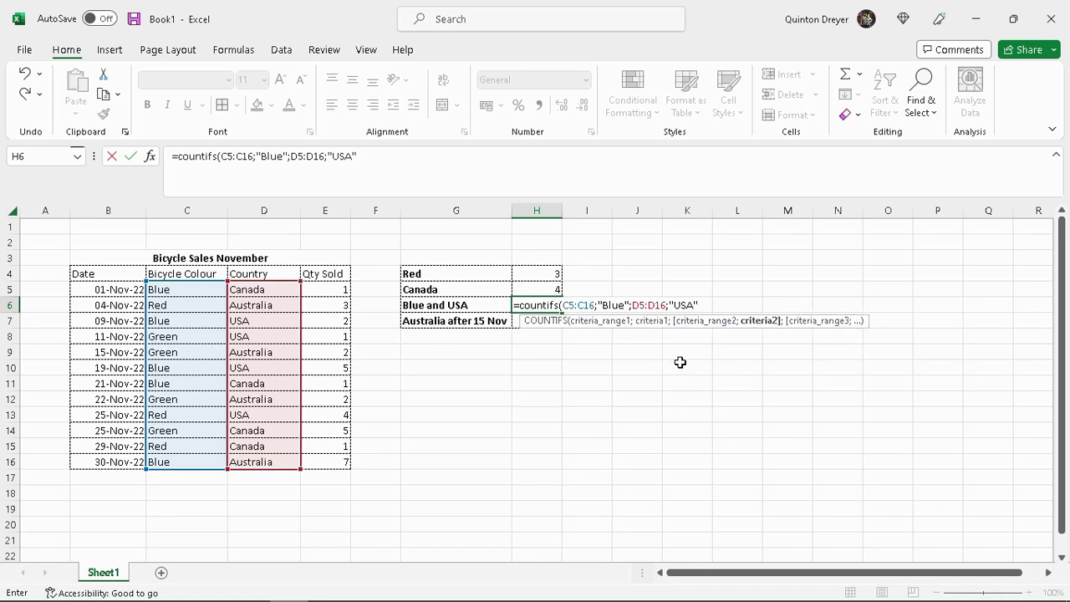
type(")")
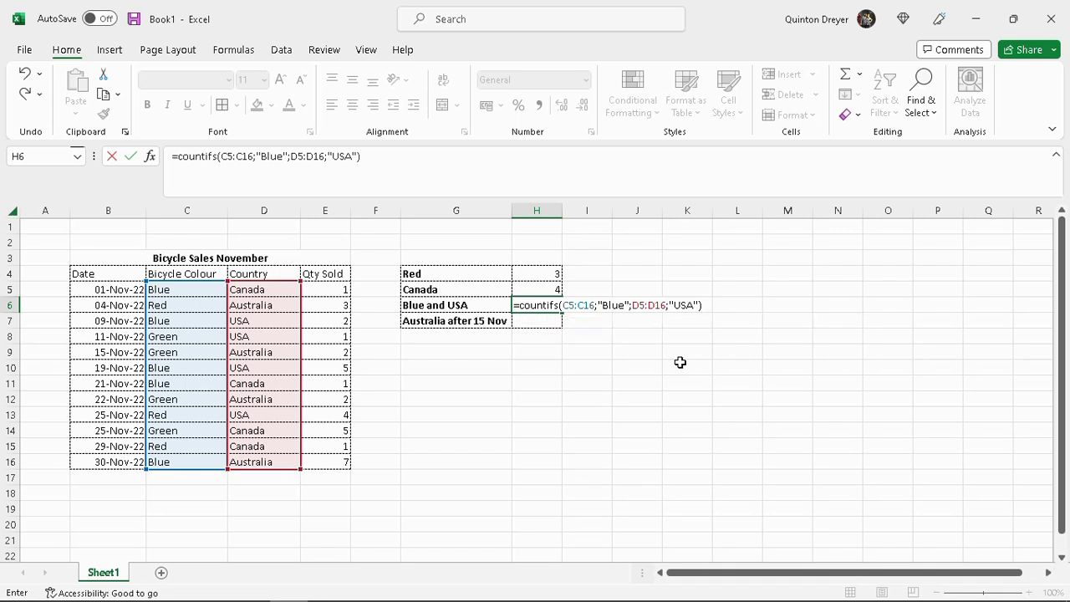
key("Return")
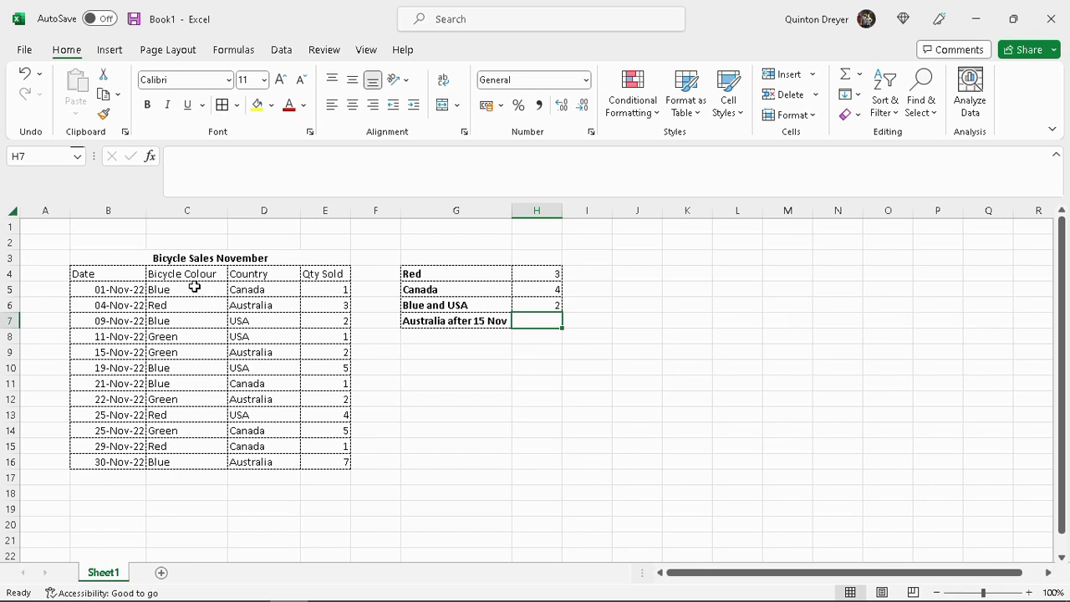
left_click_drag(164, 321, 260, 320)
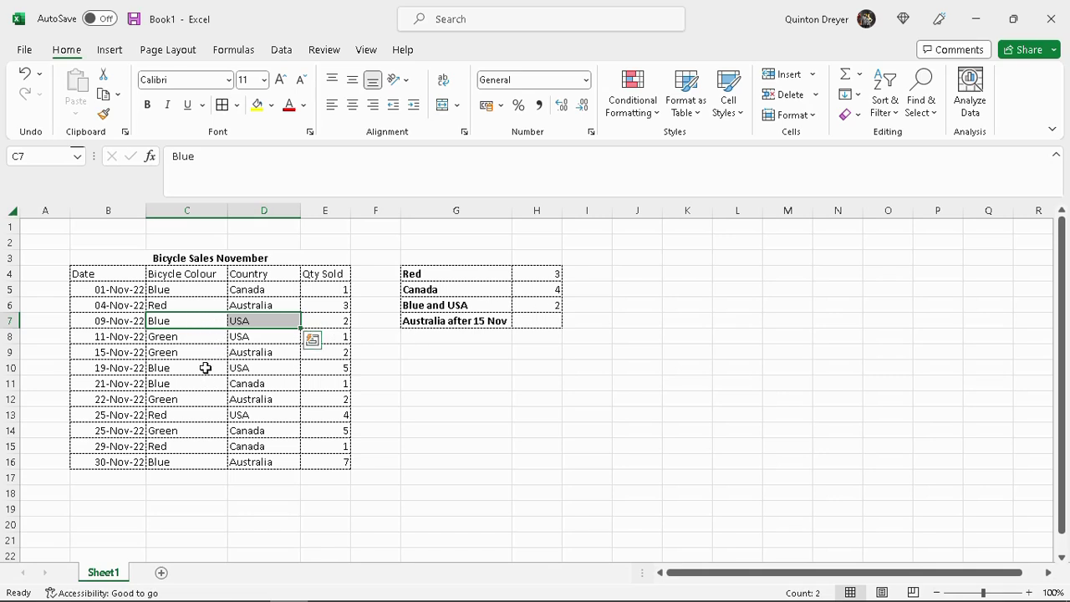
left_click_drag(207, 368, 275, 367, "ctrl")
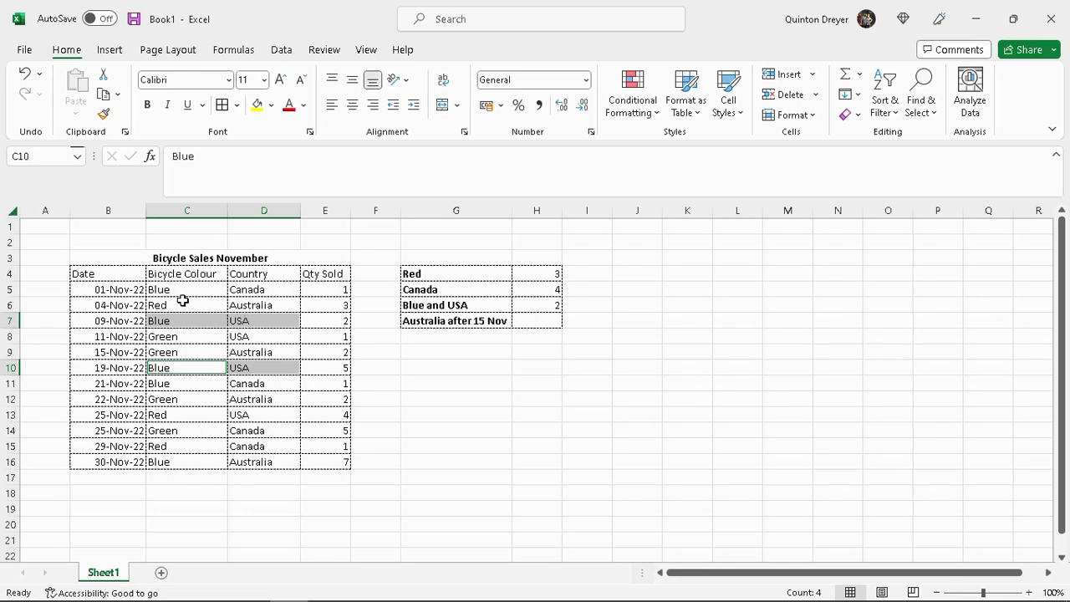
left_click(6, 322)
left_click_drag(188, 318, 251, 322)
Enter =COUNTIFS(D5:D16;"Australia";B5:B16;">15-nov-22") in H7 and check it against the Australia entries dated after 15 November
left_click(542, 319)
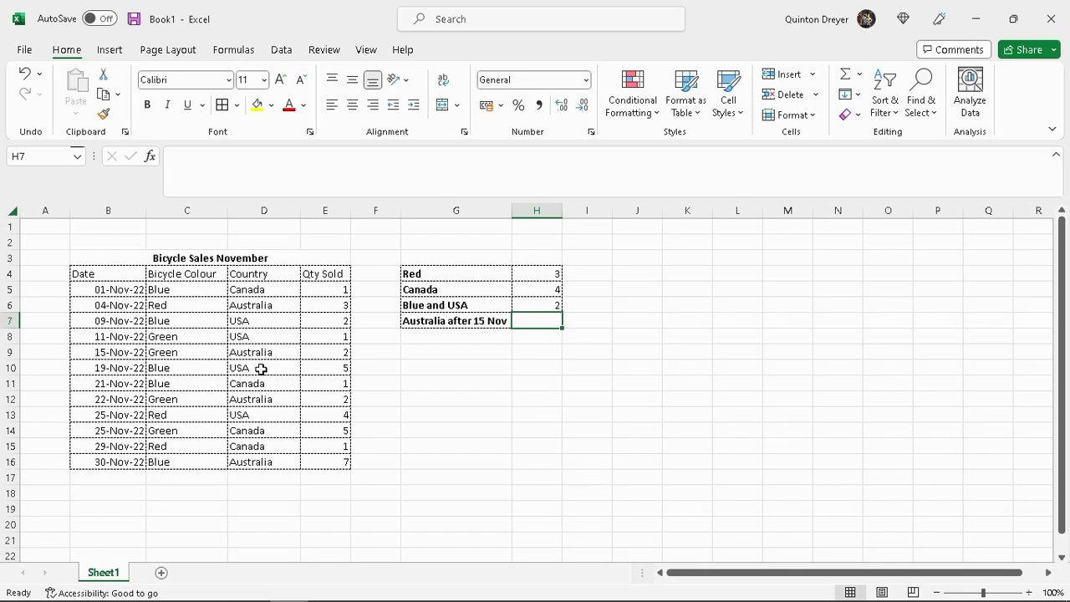
left_click_drag(263, 369, 265, 461)
left_click(543, 331)
type("=c")
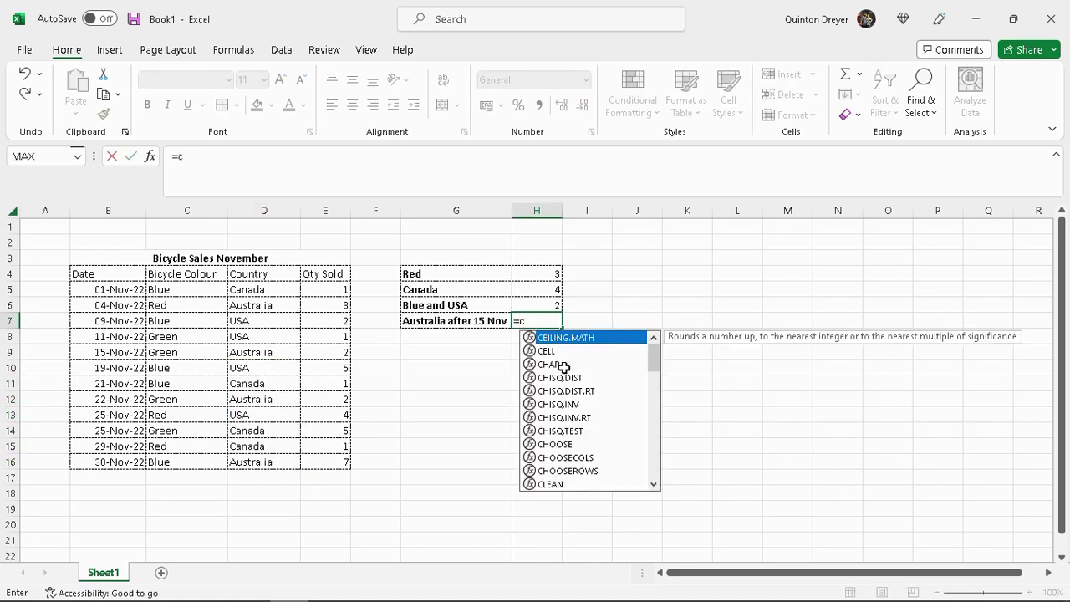
type("ountifs(")
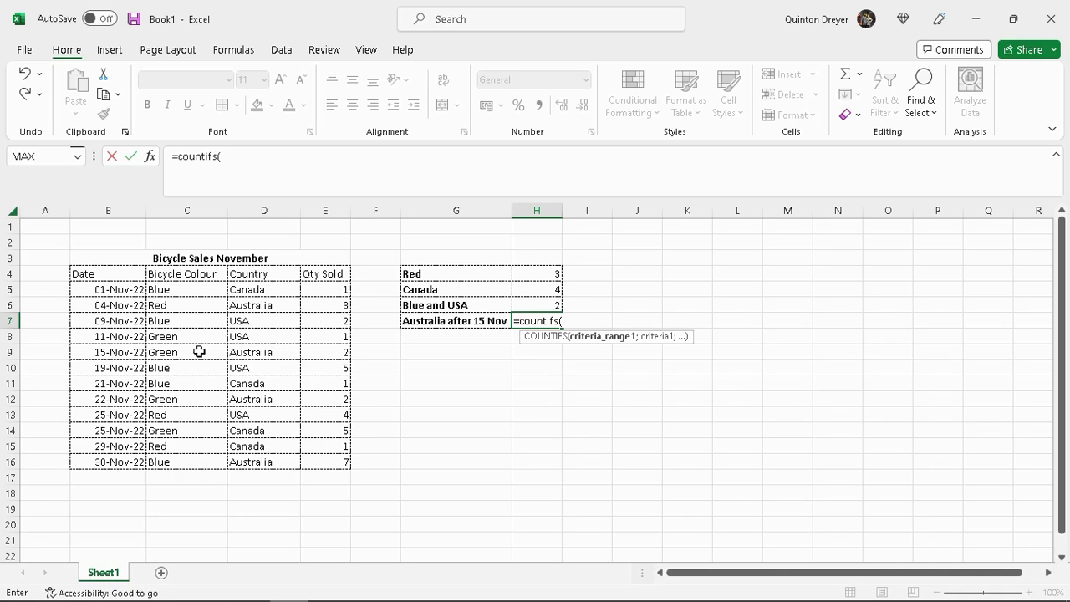
left_click_drag(263, 289, 268, 461)
type(";\"A")
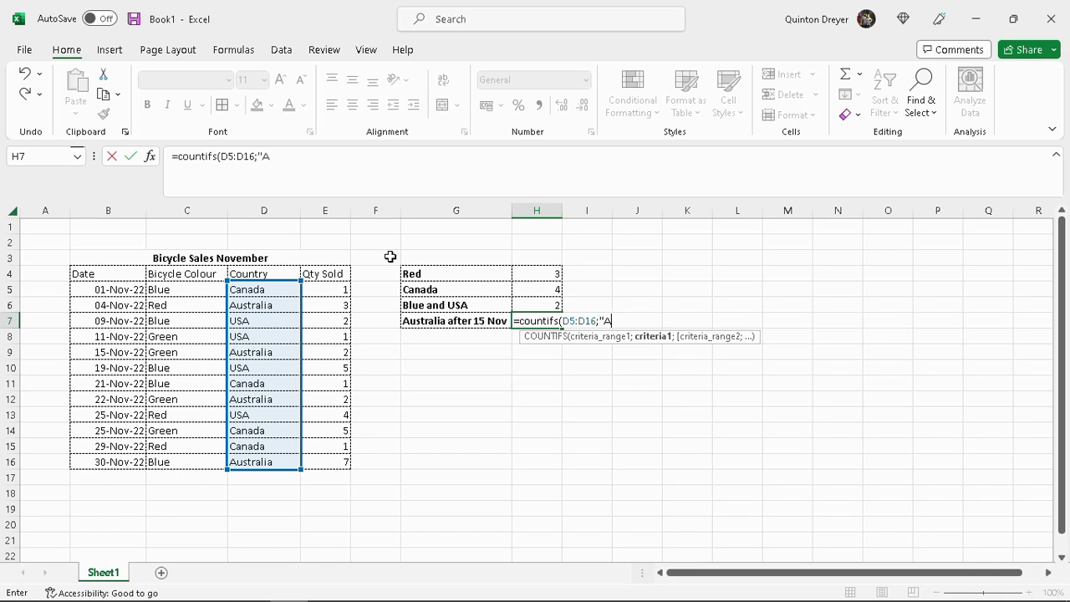
type("ustralia\";")
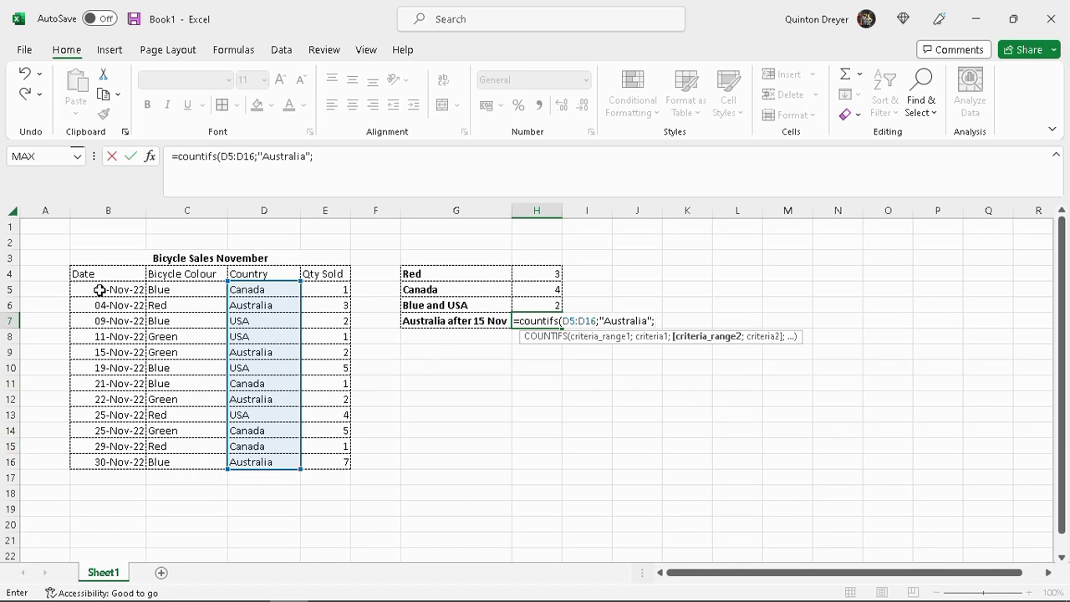
left_click_drag(99, 292, 99, 462)
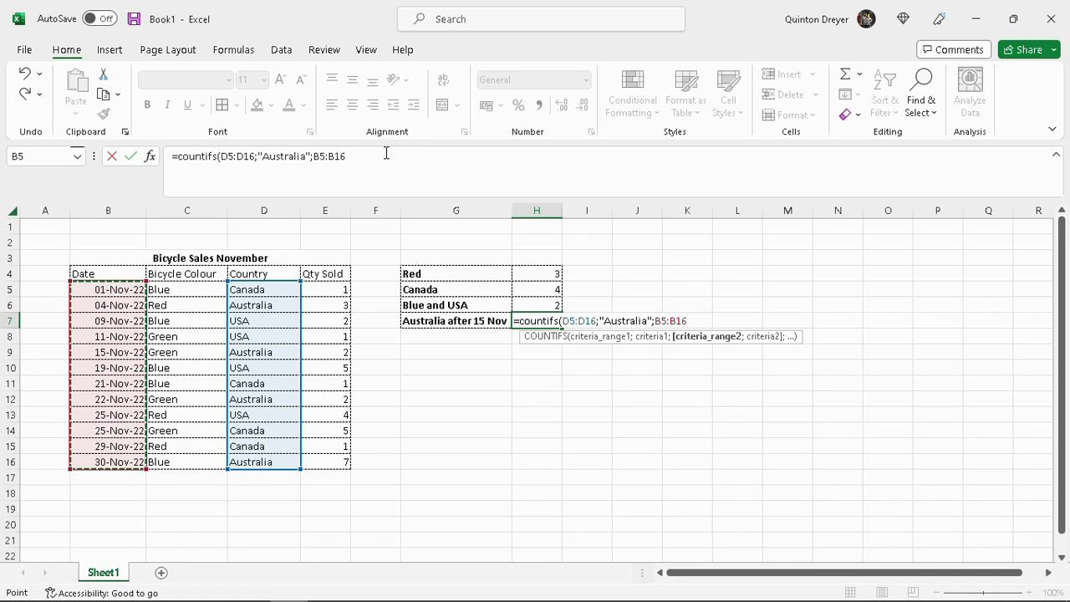
type(";\">15")
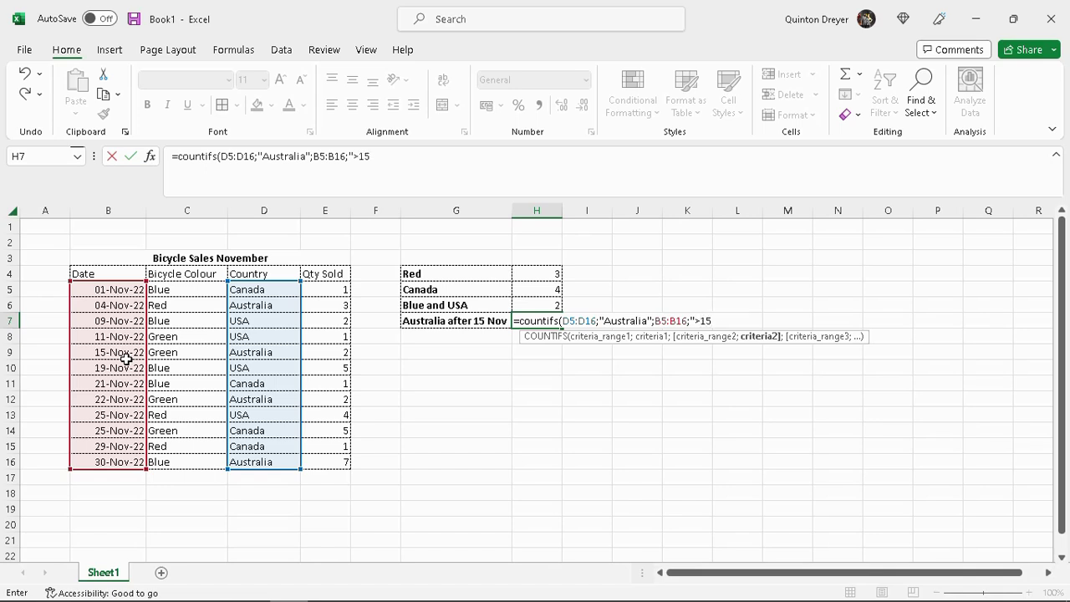
type("ov-22\")")
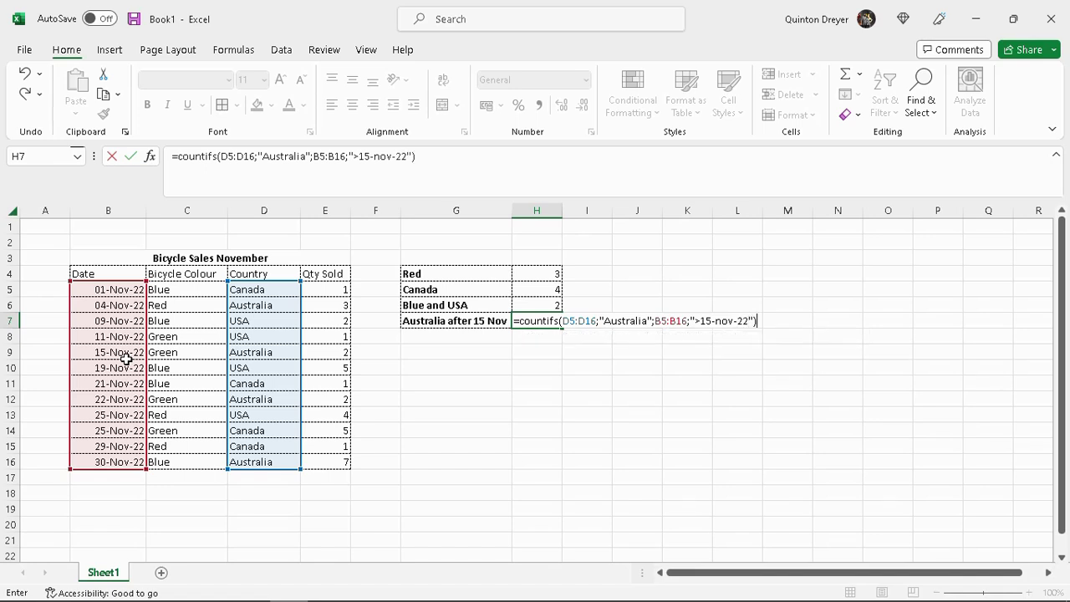
key("Return")
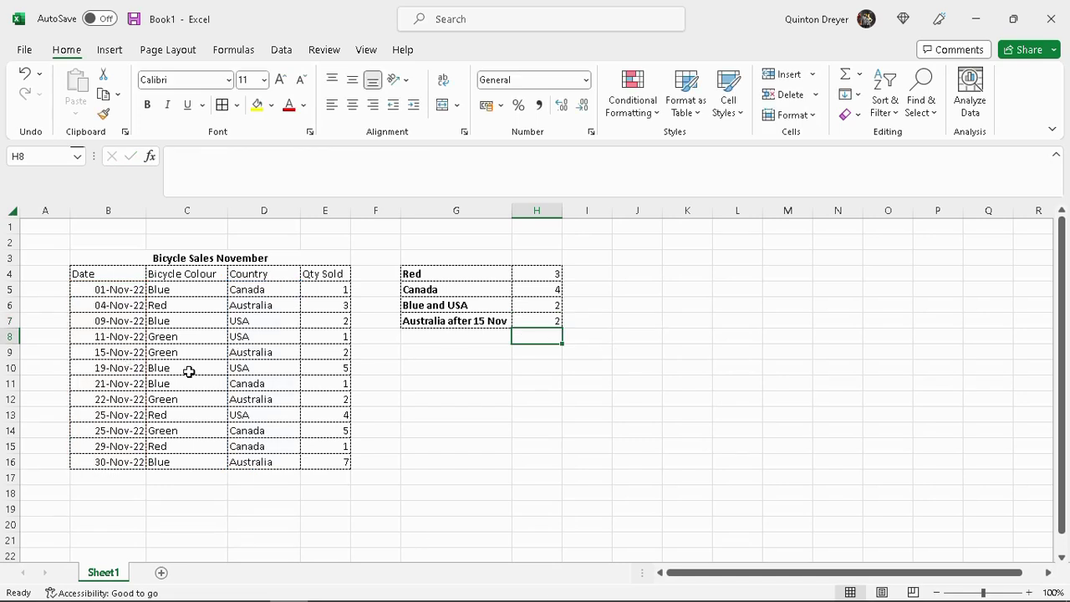
left_click_drag(96, 349, 335, 289)
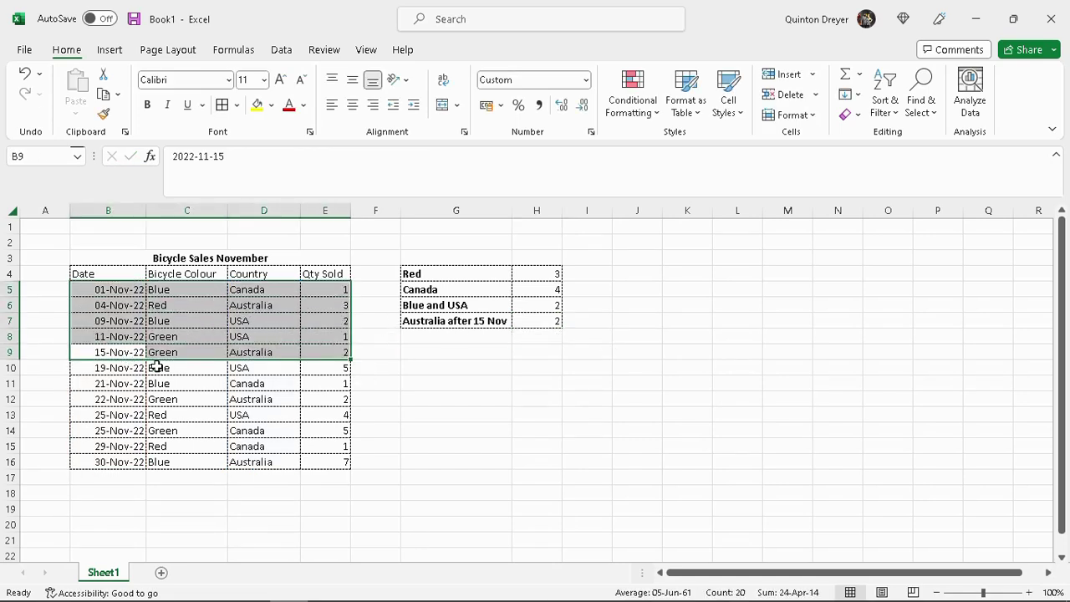
left_click_drag(145, 368, 322, 461)
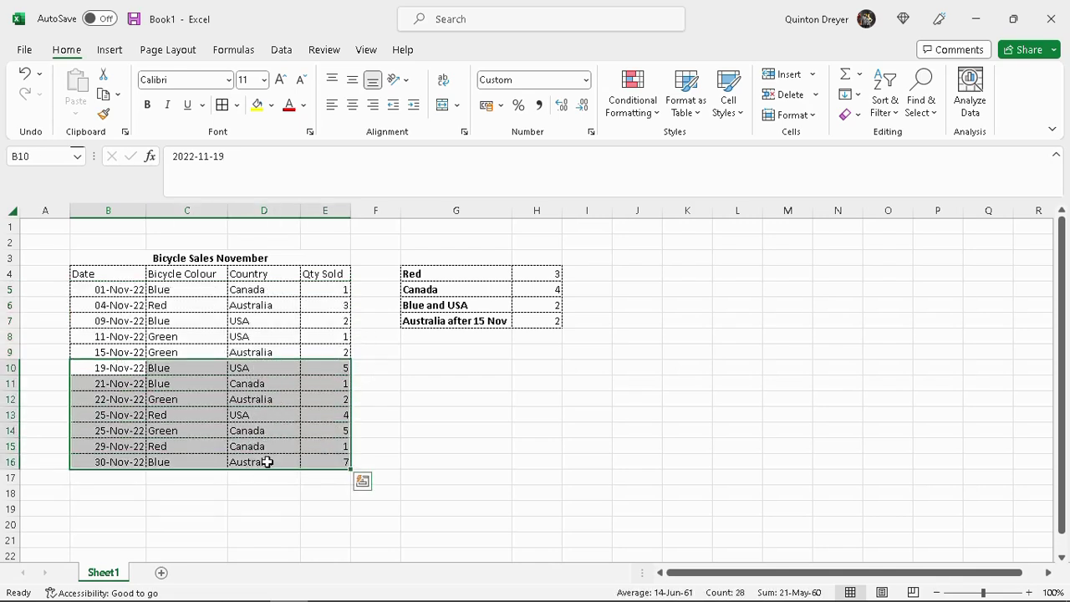
left_click(254, 400)
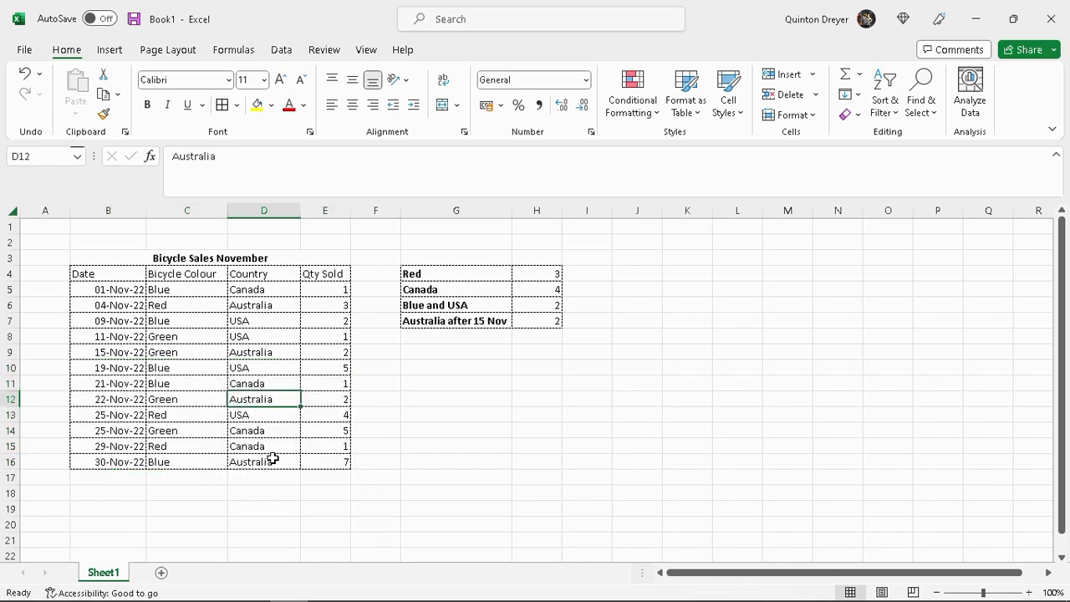
left_click(467, 349)
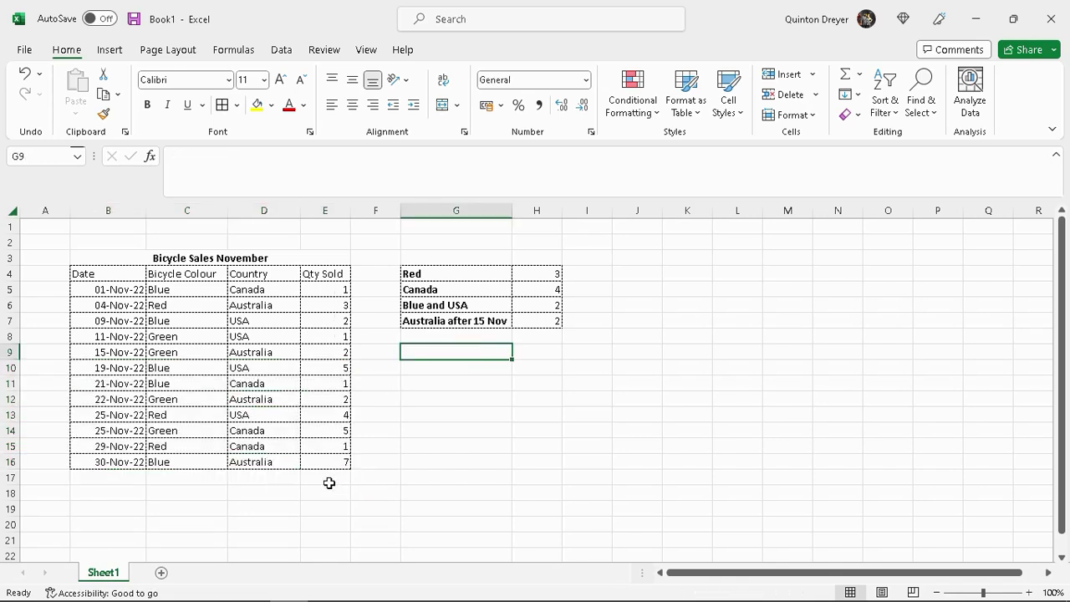
Examine the values in the Qty Sold column and compare them with the Bicycle Colour entries
left_click(327, 481)
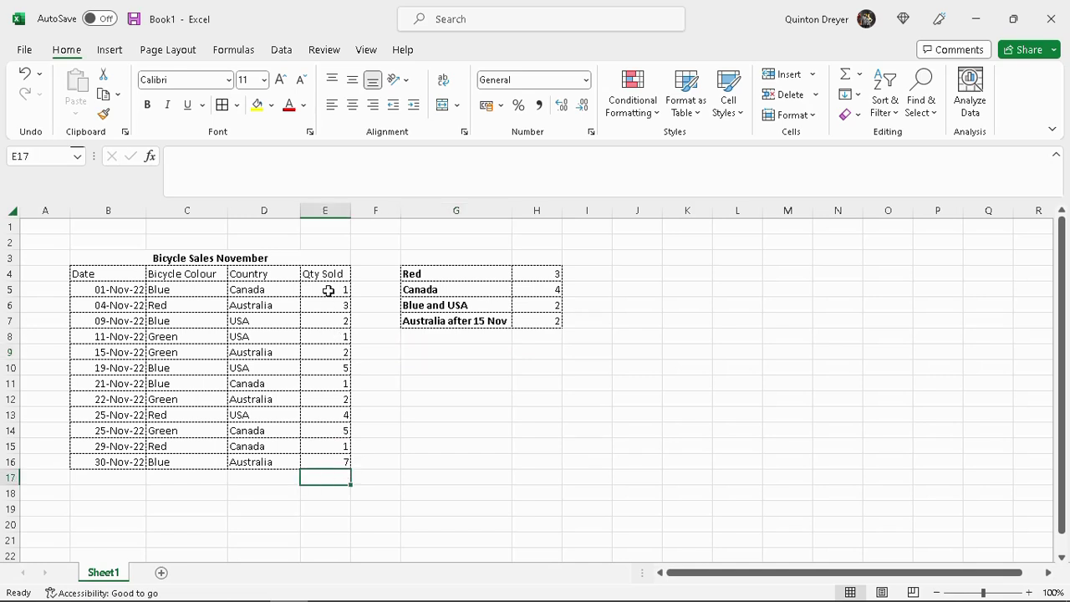
left_click_drag(328, 294, 329, 458)
left_click(330, 445)
left_click(332, 367)
left_click_drag(330, 290, 332, 460)
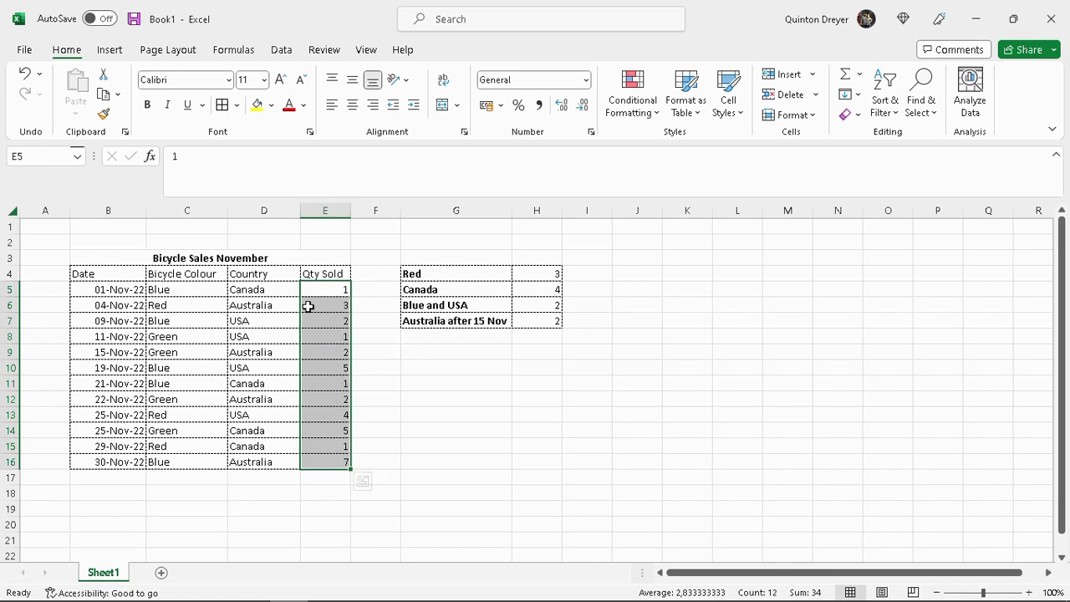
left_click(329, 491)
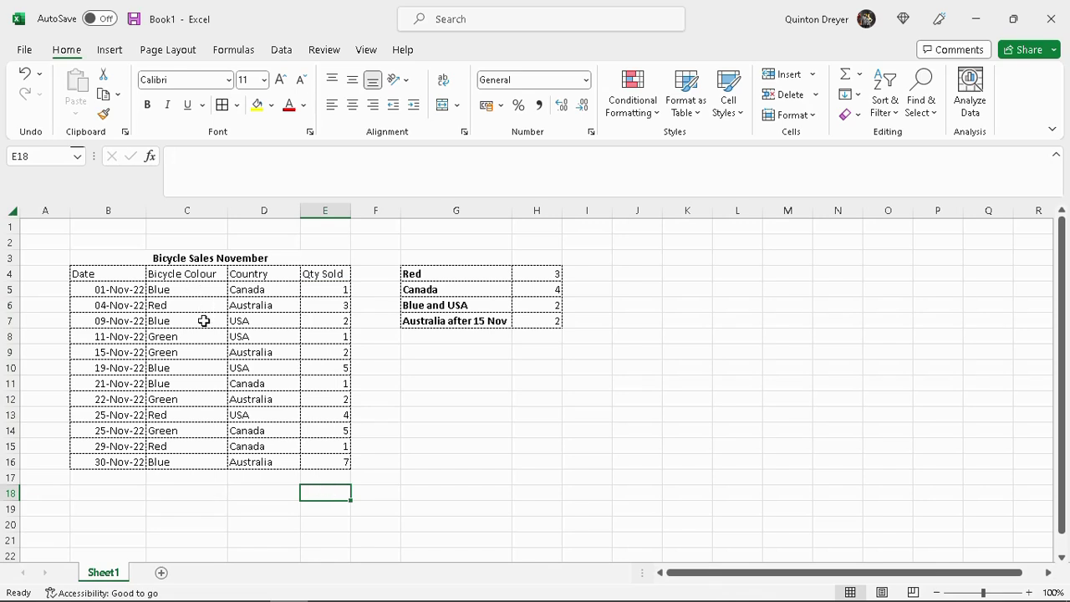
left_click(168, 286)
key("Down")
key("Down")
key("Down")
key("Down")
key("Down")
left_click_drag(332, 290, 323, 468)
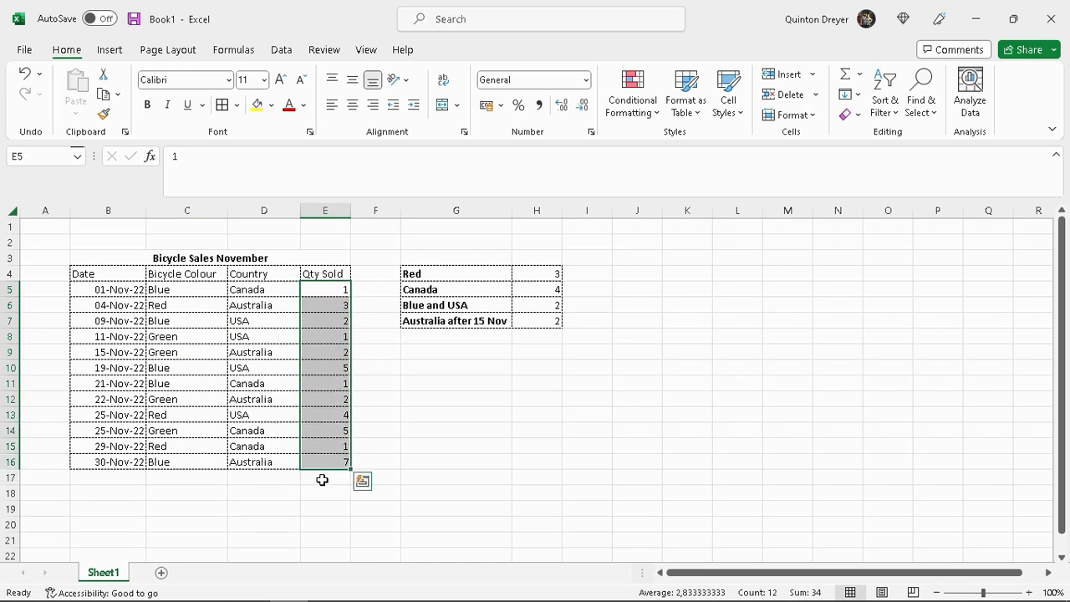
left_click(322, 477)
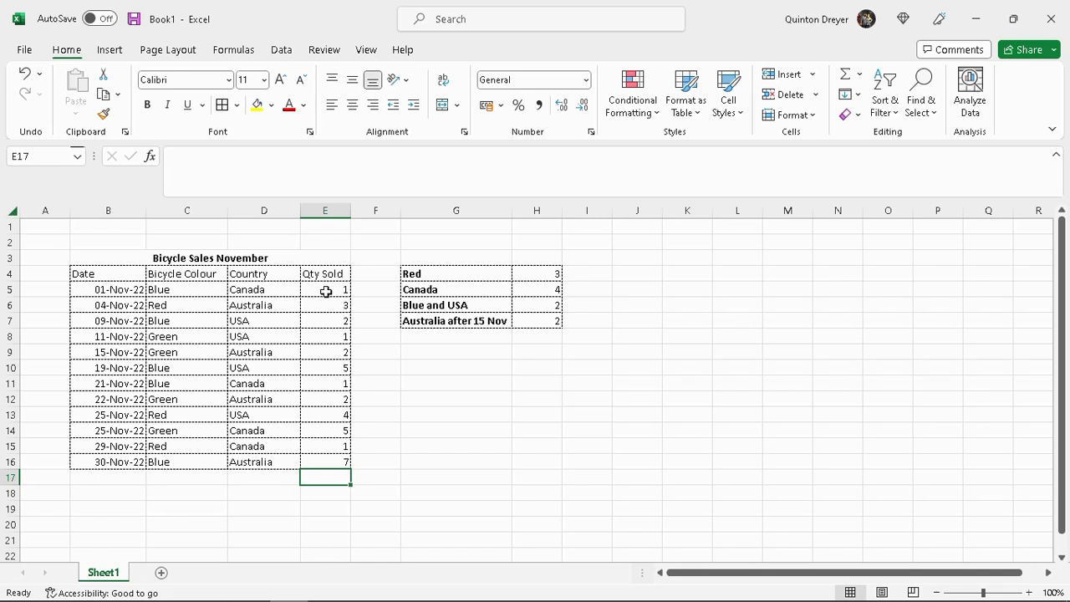
Count the numeric entries of the Qty Sold column by entering =COUNT(E5:E16) in E18
left_click(330, 494)
type("=count")
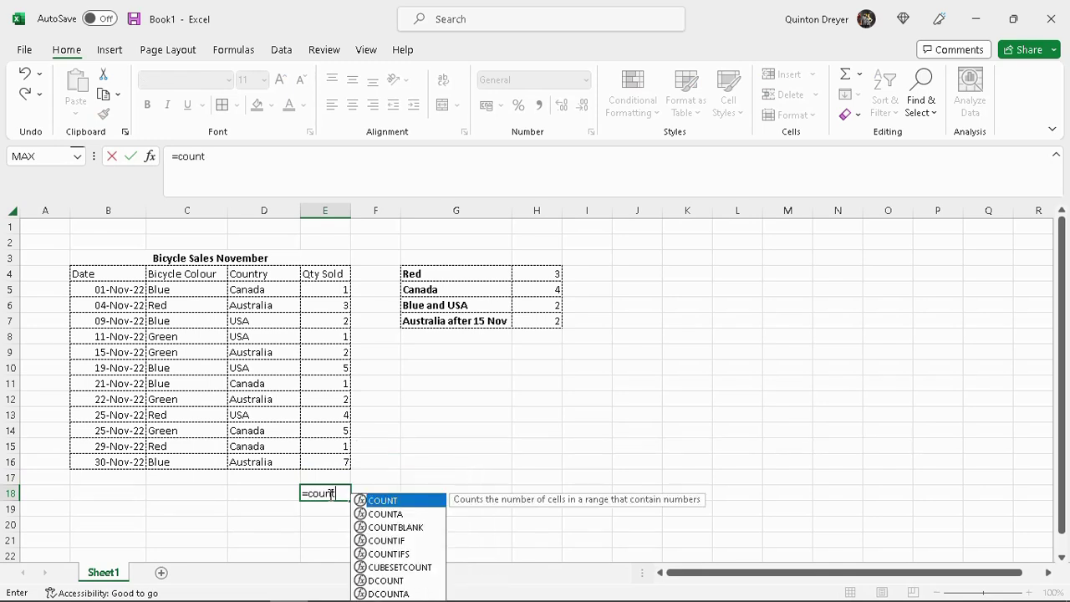
type("(")
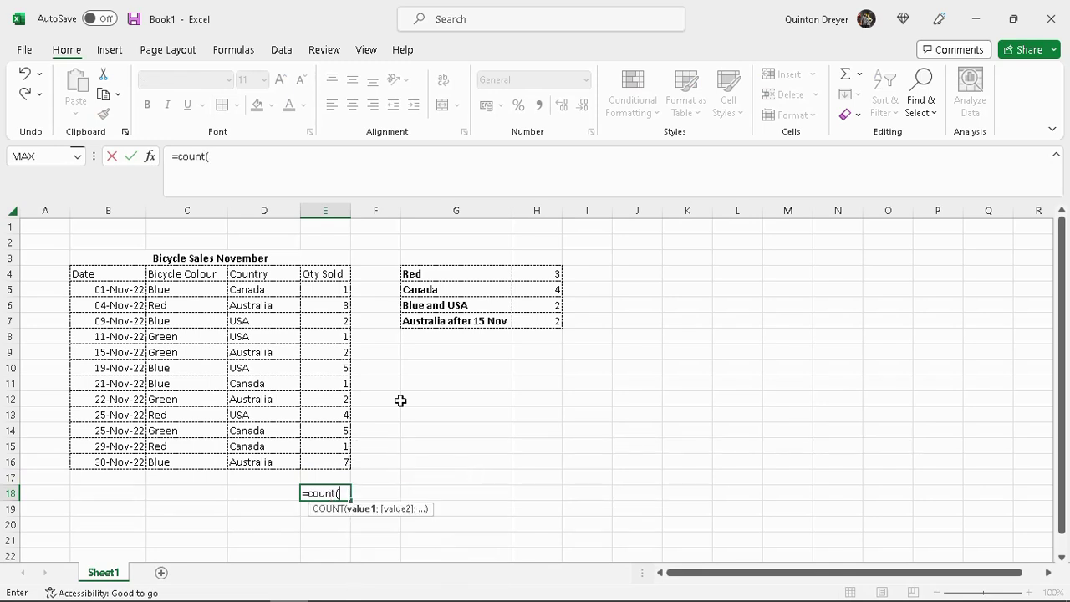
left_click_drag(334, 291, 329, 458)
type(")")
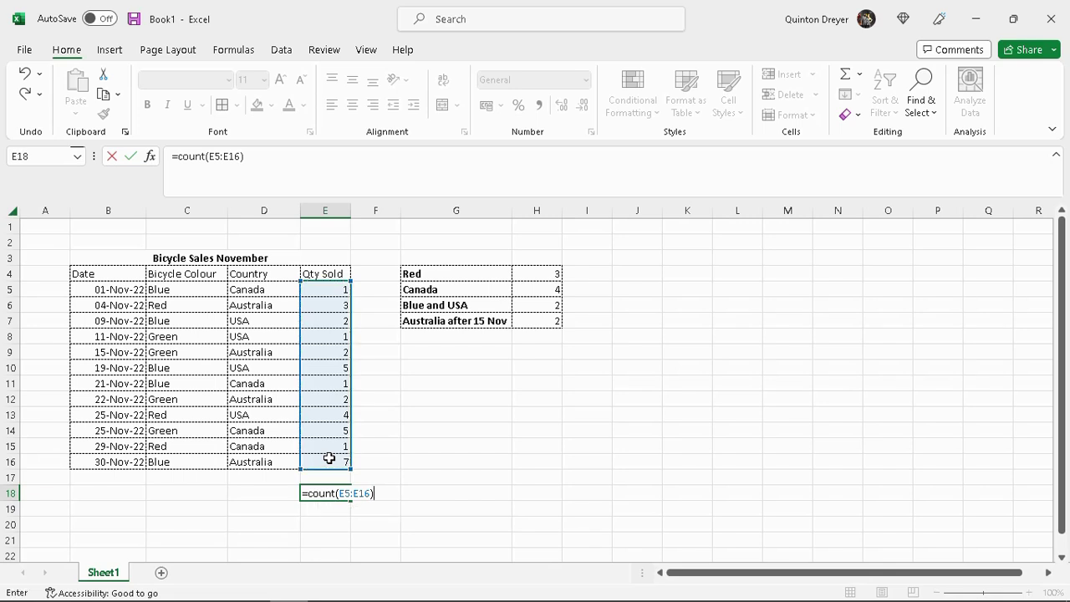
key("Return")
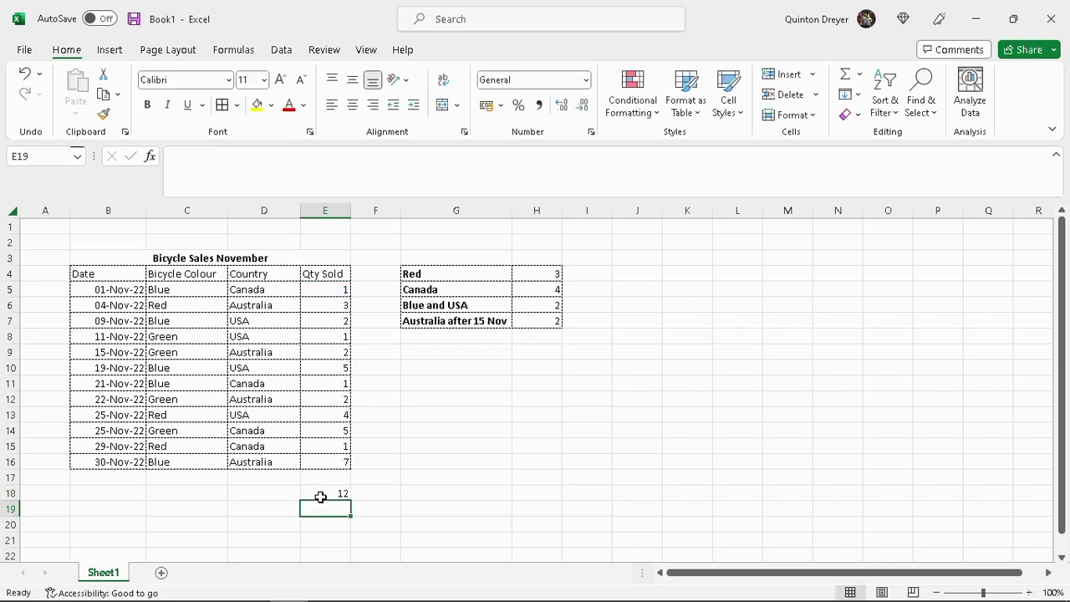
Check the COUNT formula in E18 against the individual Qty Sold entries in E5:E16
left_click(328, 495)
left_click(334, 287)
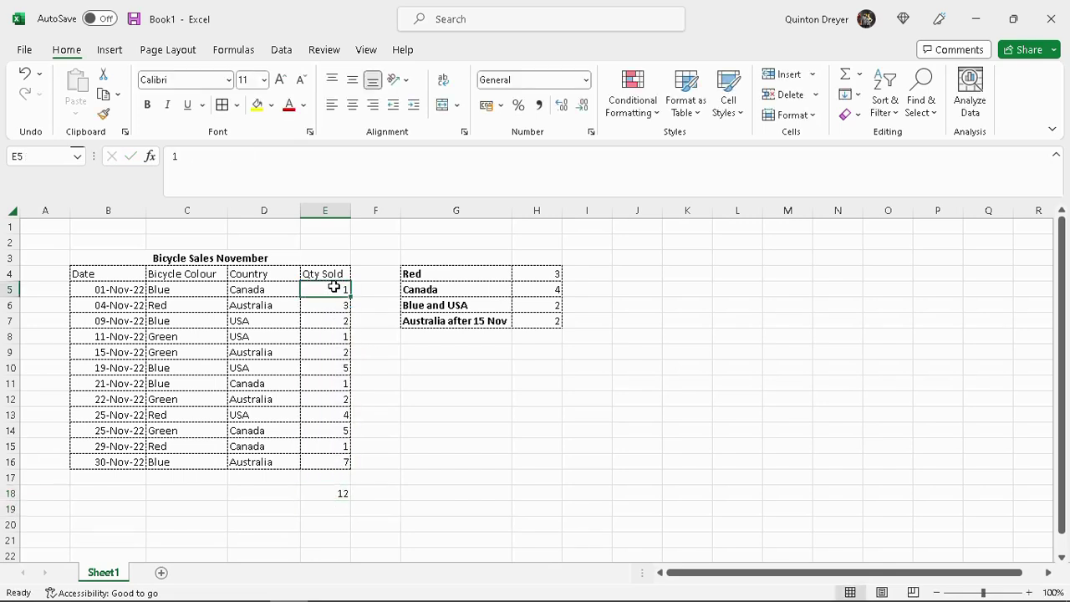
key("Down")
key("Down")
key("Down")
key("Down")
key("Down")
key("Down")
key("Down")
key("Down")
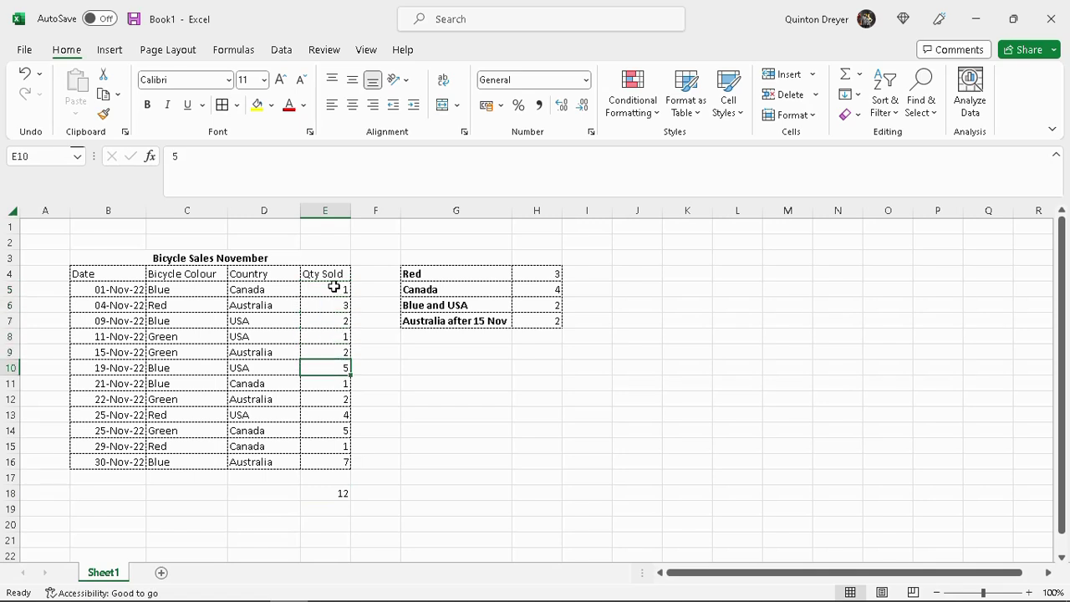
key("Down")
key("Down")
key("Down")
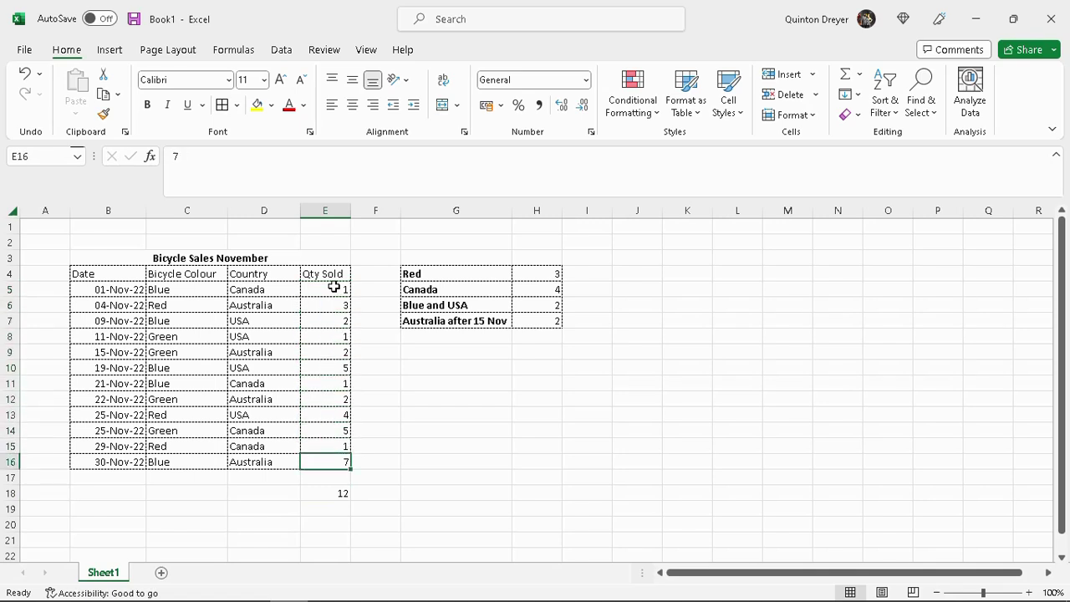
left_click(337, 492)
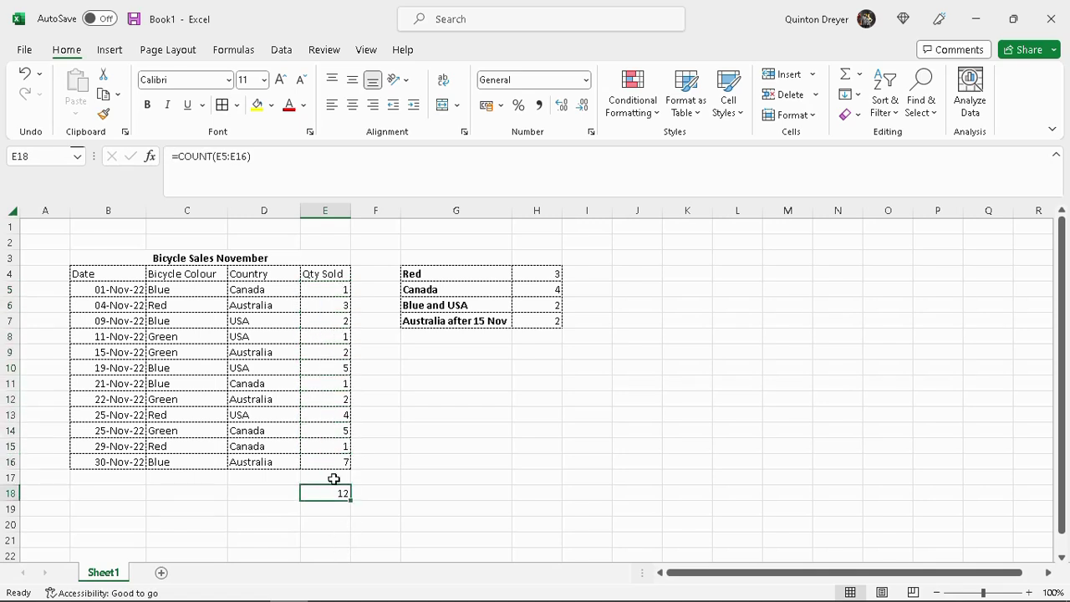
left_click_drag(332, 352, 331, 447)
Change the formula in E18 to =COUNTA(E5:E16) and inspect the function name
left_click(331, 493)
left_click(214, 156)
type("A")
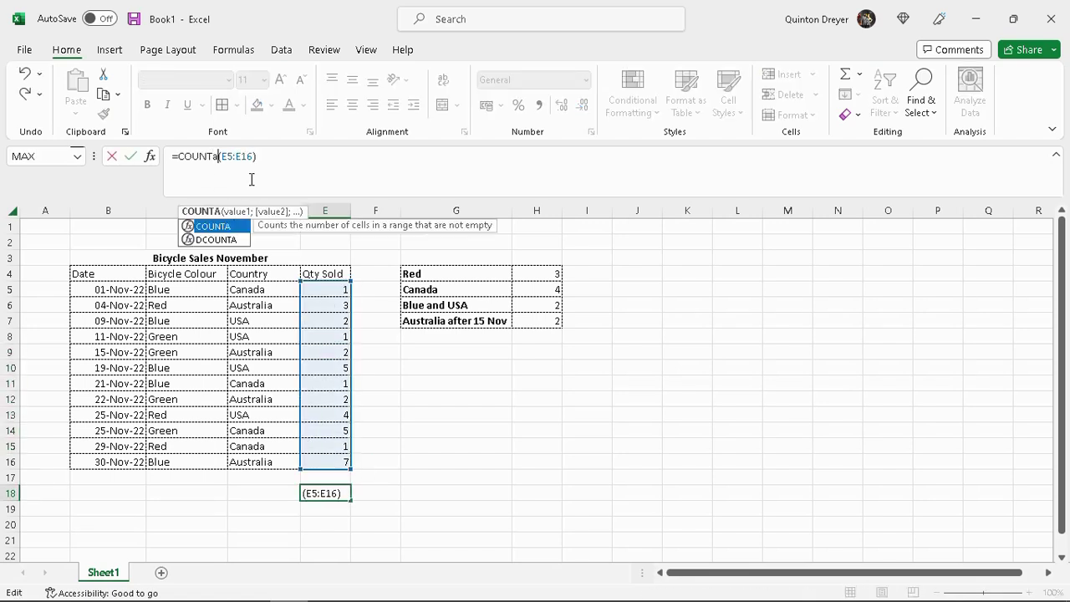
key("BackSpace")
type("A")
key("Return")
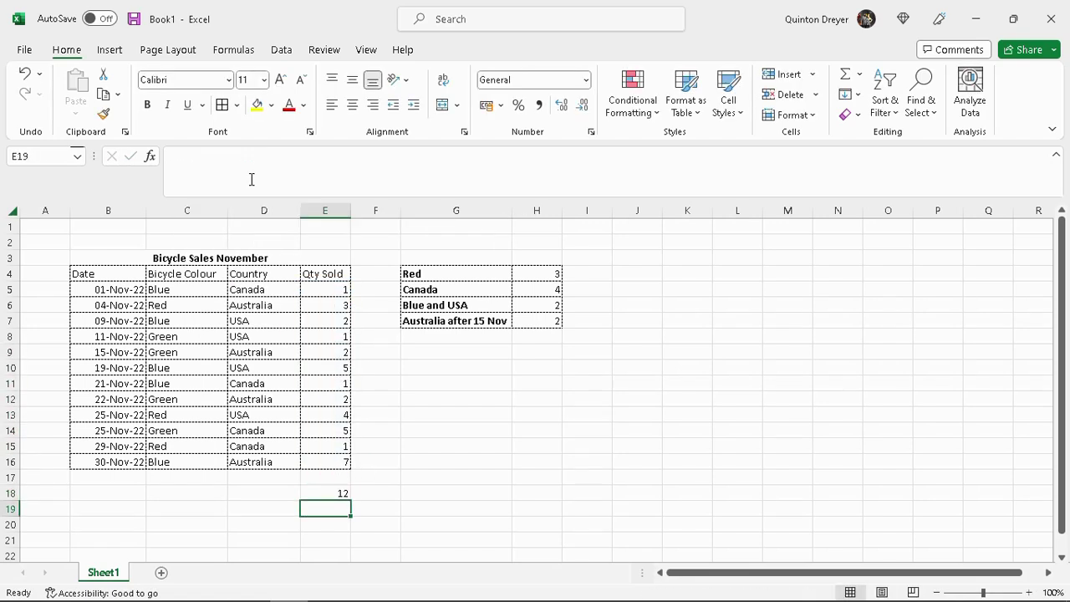
left_click(339, 493)
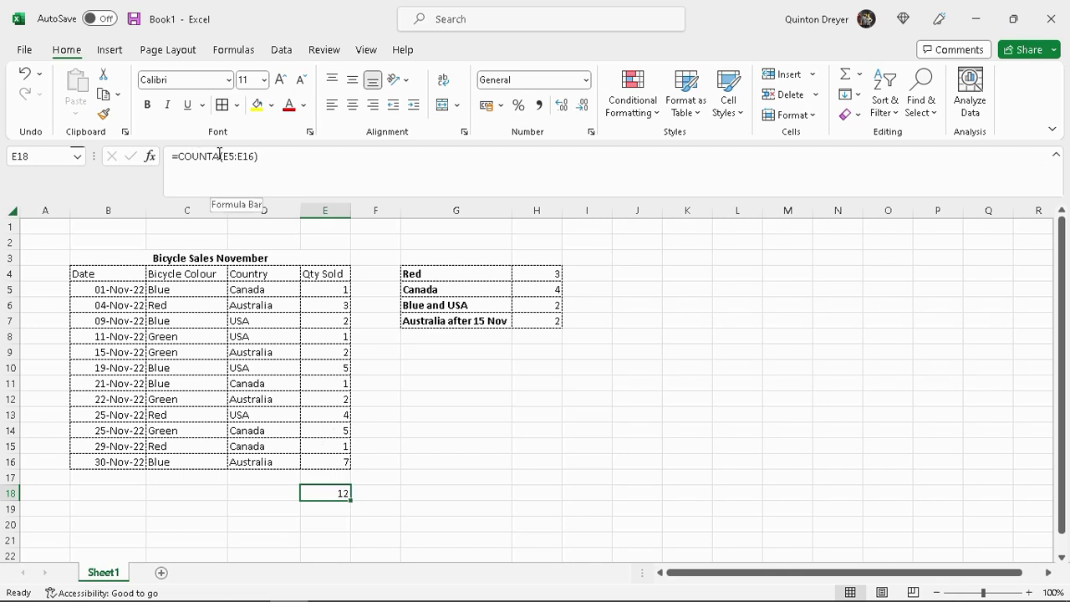
left_click_drag(219, 156, 213, 155)
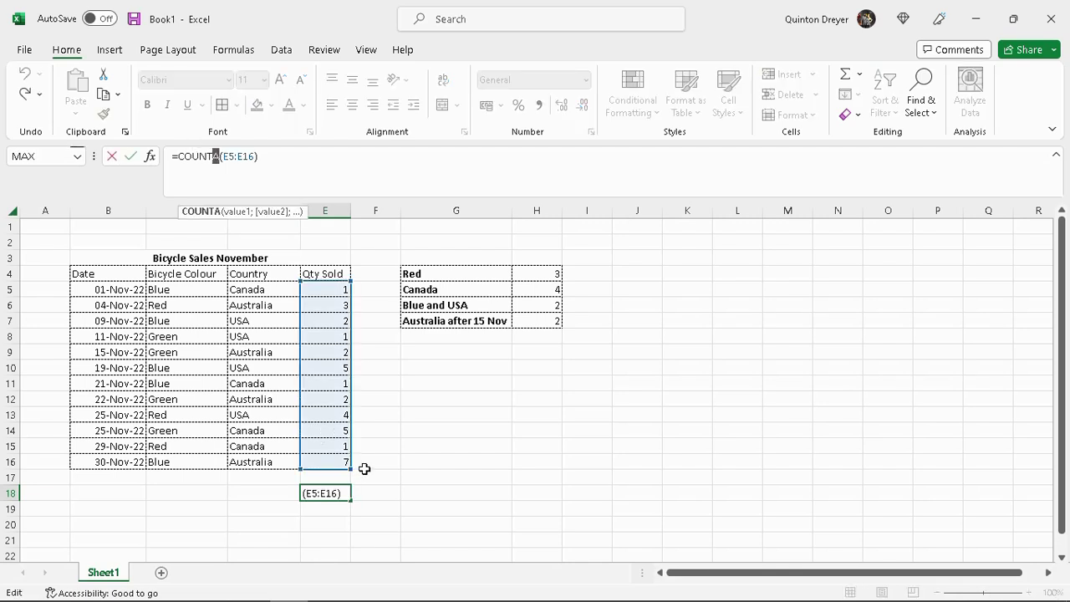
key("Escape")
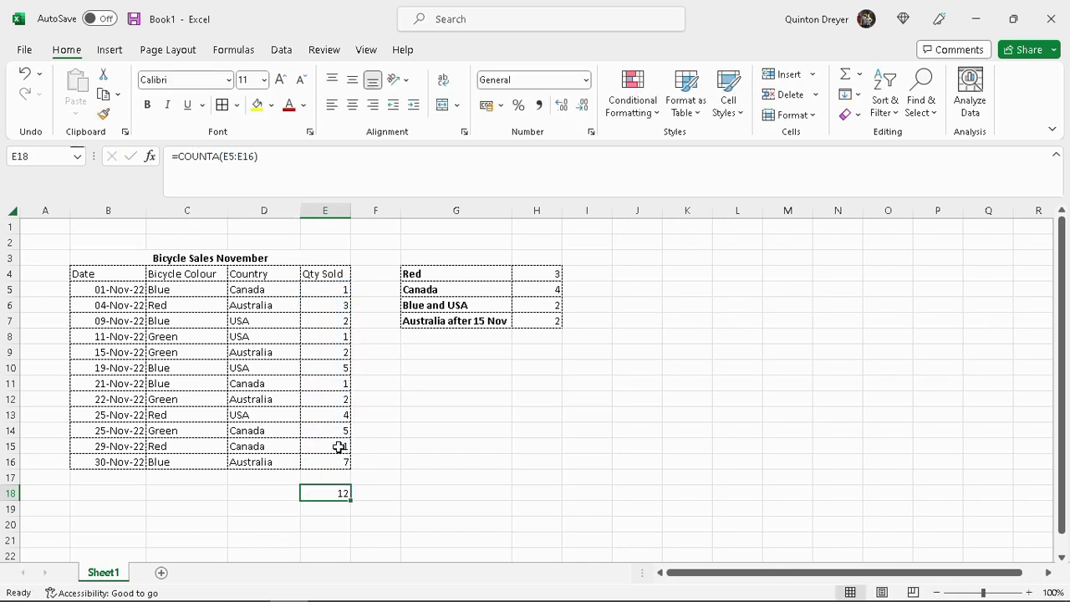
Clear the Qty Sold values in E7, E10, E13 and E15 and check the COUNTA formula in E18
left_click(326, 319)
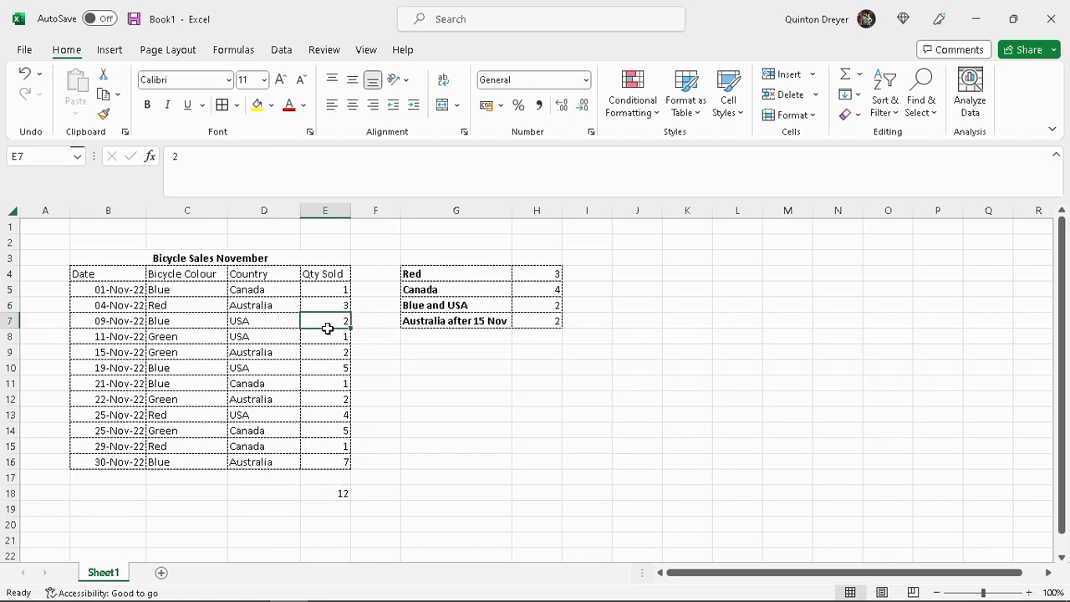
key("Delete")
key("Down")
key("Down")
key("Down")
key("Delete")
key("Down")
key("Down")
key("Down")
key("Delete")
key("Down")
key("Down")
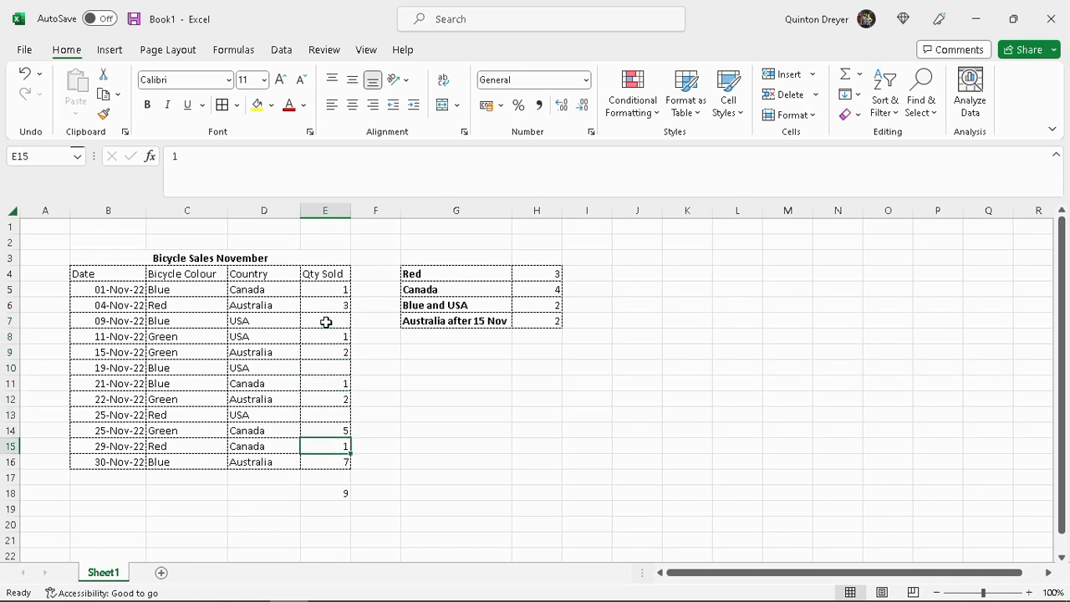
key("Down")
left_click(318, 498)
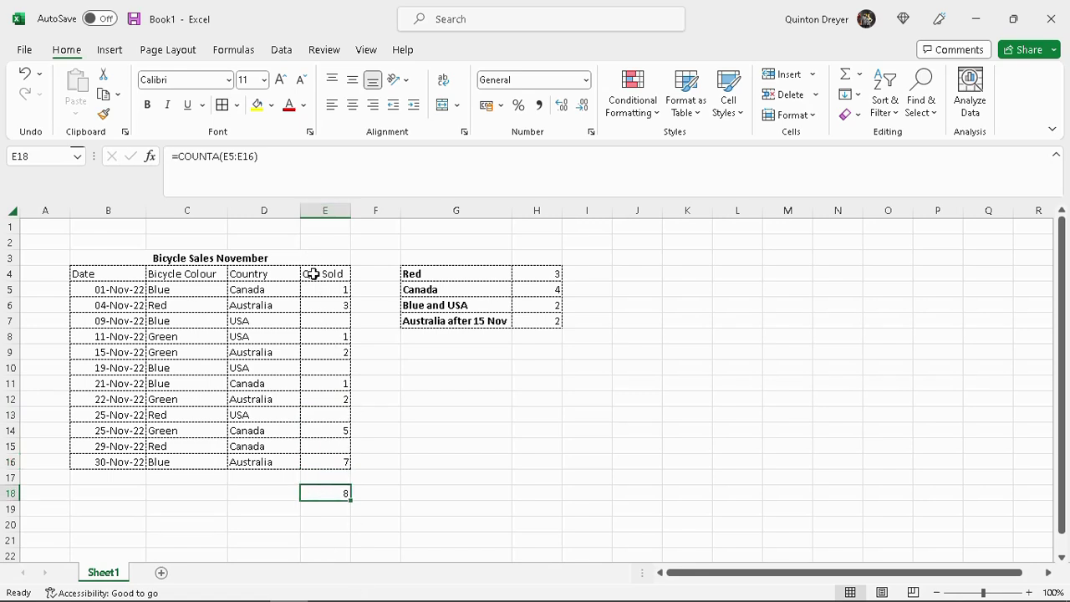
Count the empty Qty Sold cells by entering =COUNTBLANK(E5:E16) in E19
left_click(334, 509)
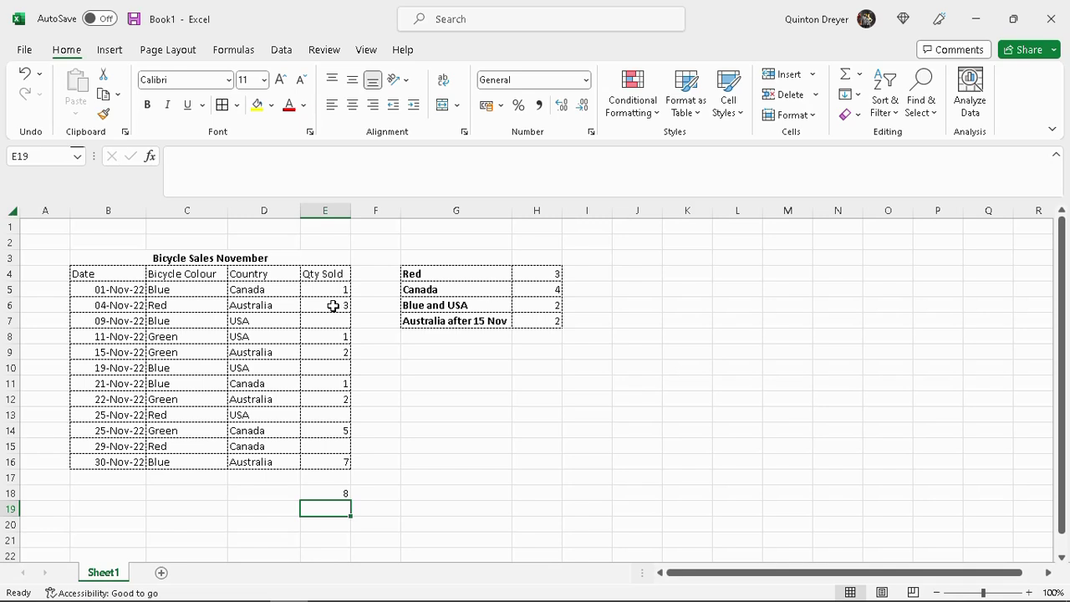
type("=")
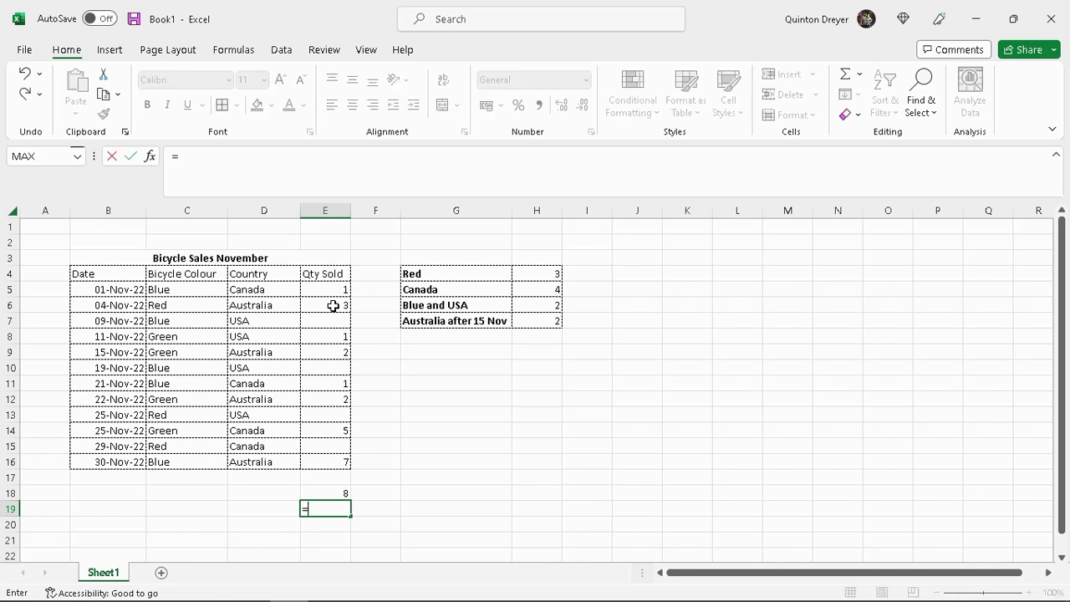
type("countblanc")
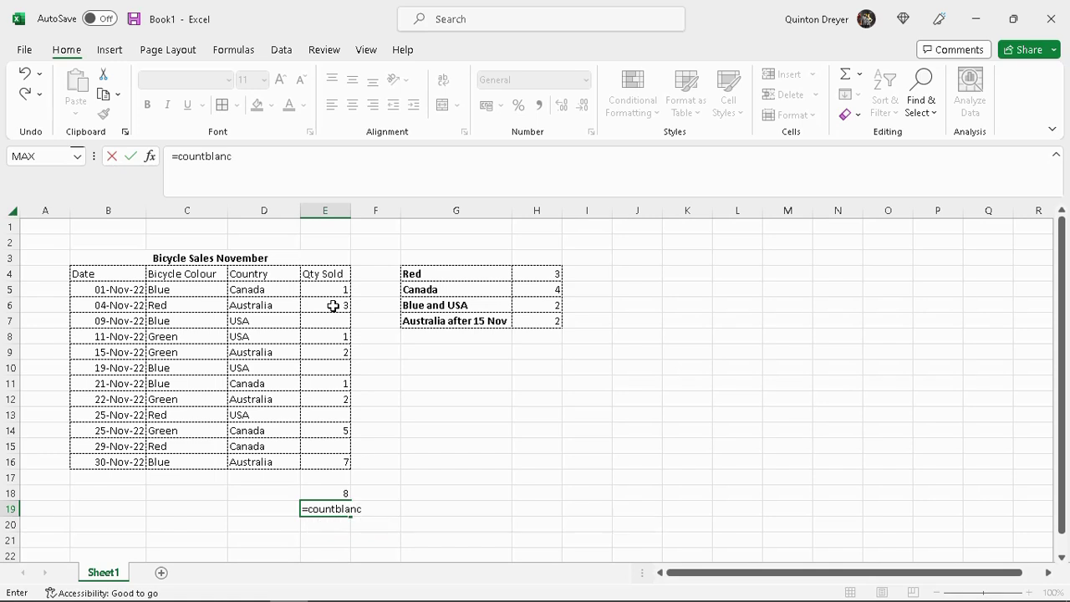
key("BackSpace")
type("k")
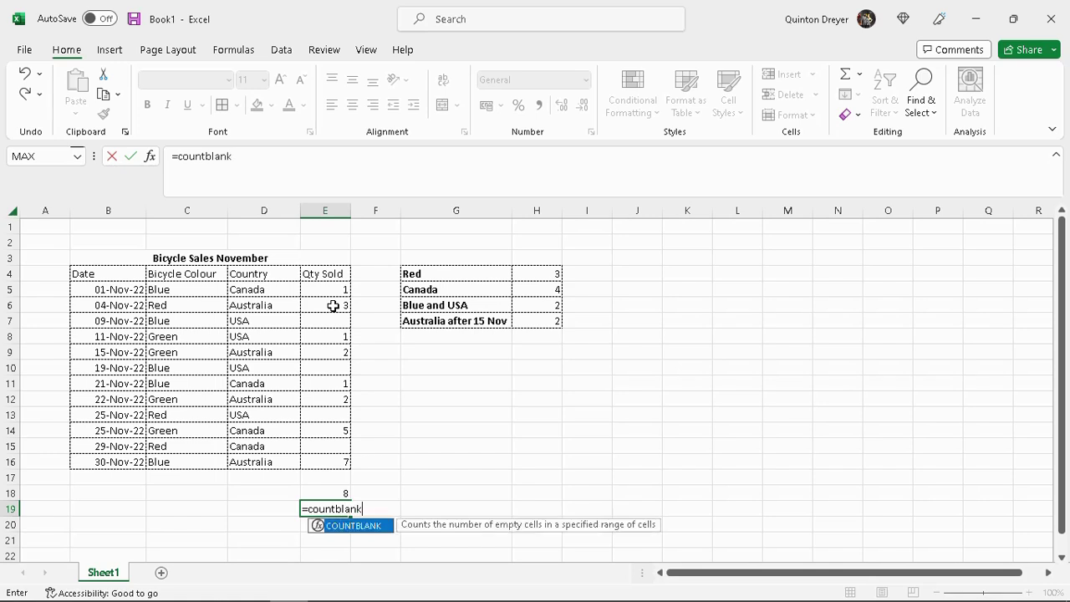
type("(")
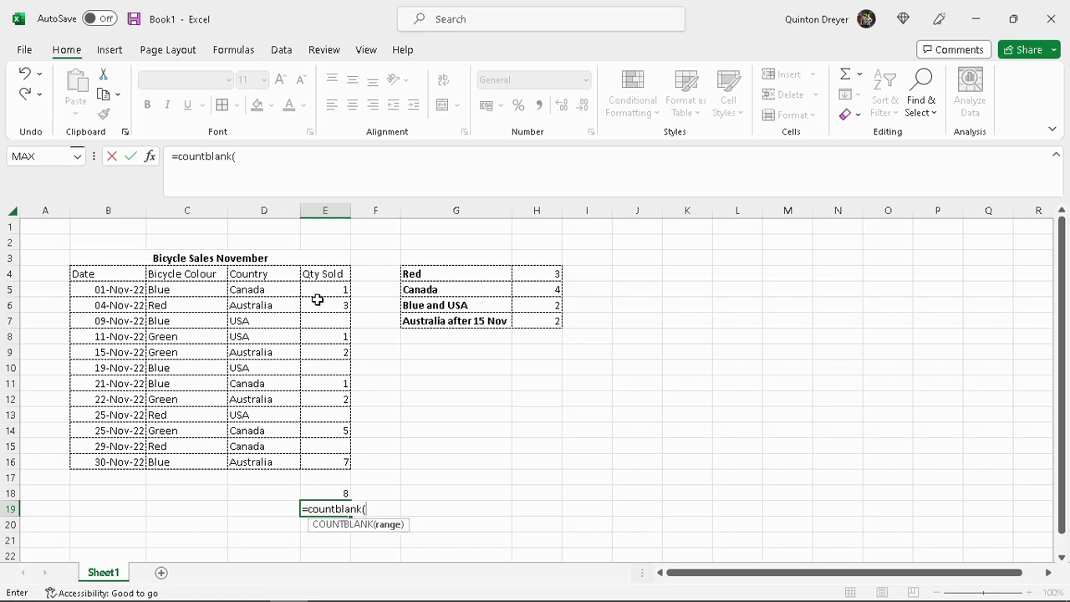
left_click_drag(331, 290, 334, 471)
type(")")
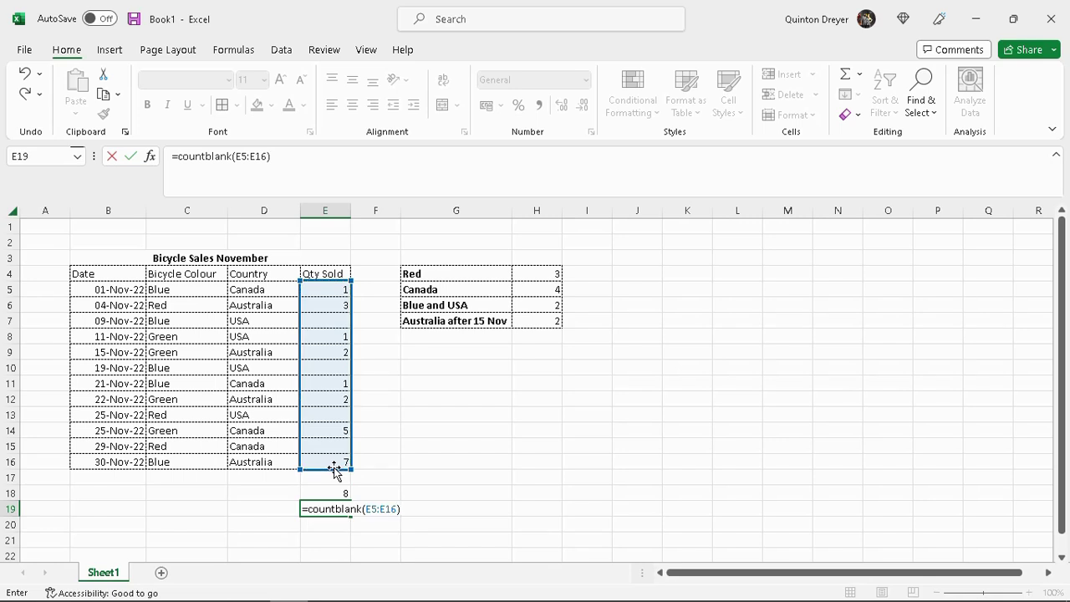
key("Return")
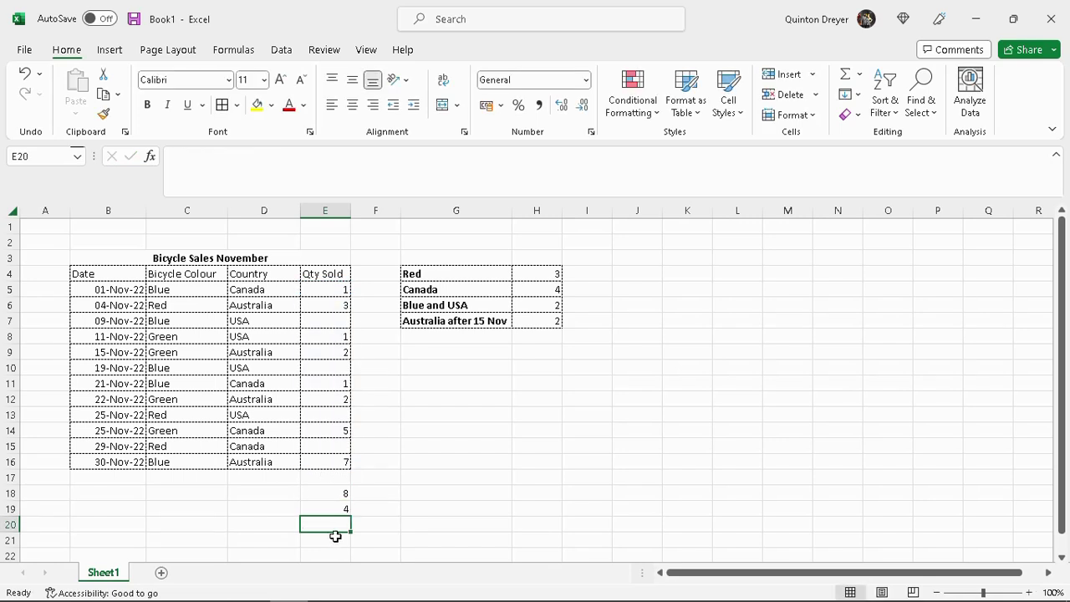
Enter =COUNTIF(E5:E16;" ") in E20, using a single space as the criterion for the Qty Sold column
type("=cou")
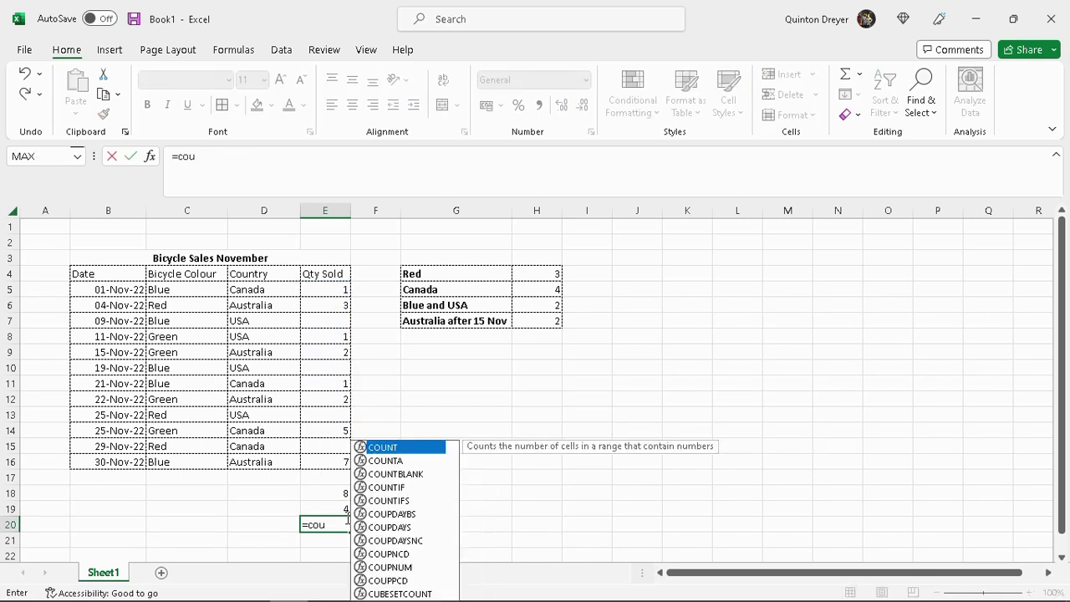
type("ntif(")
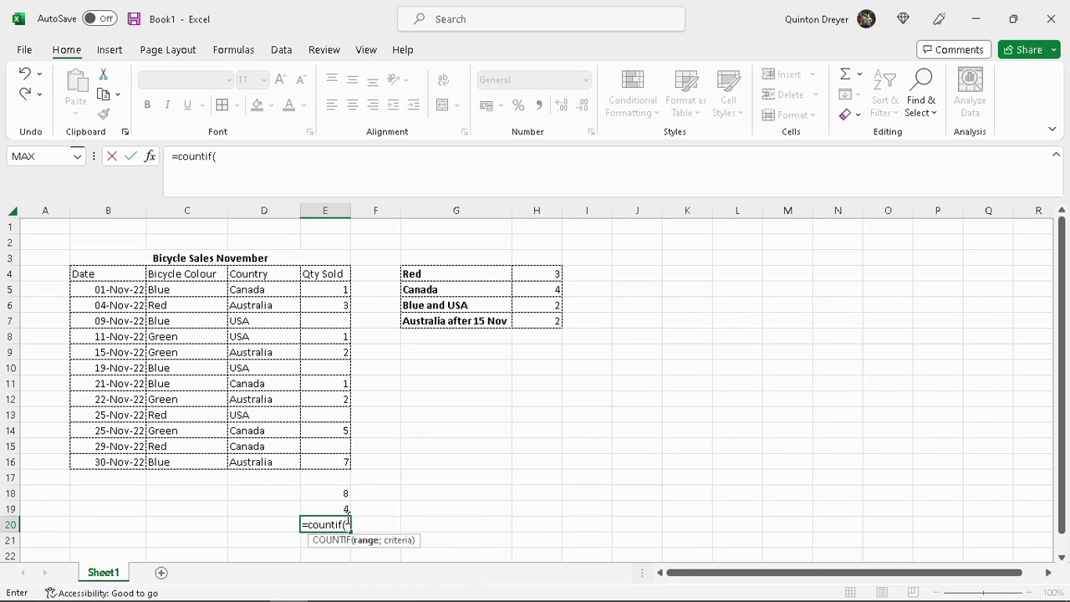
left_click_drag(332, 288, 326, 471)
type(";")
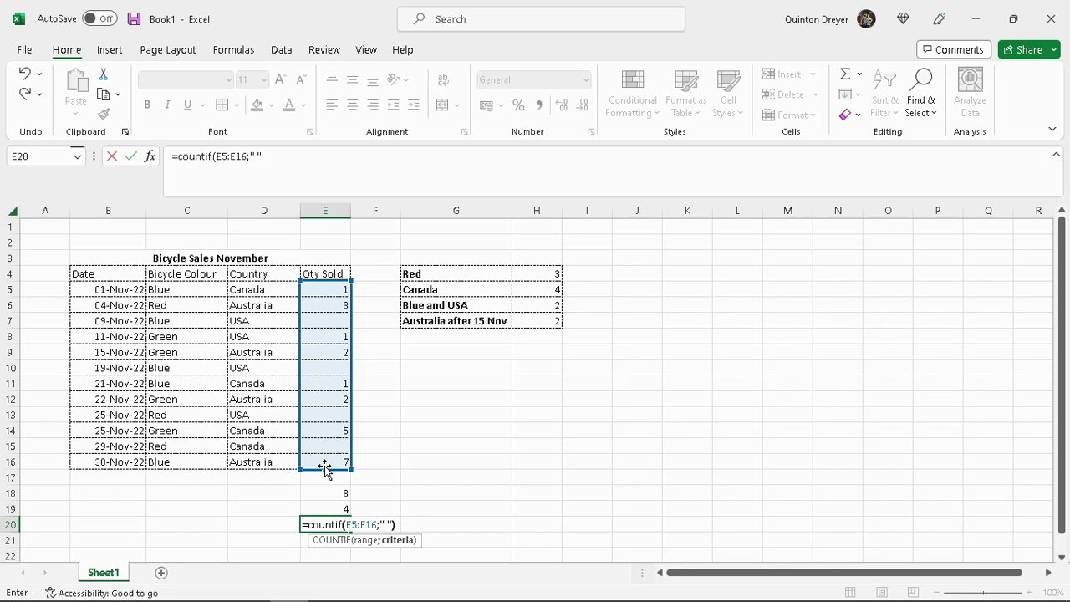
type(")")
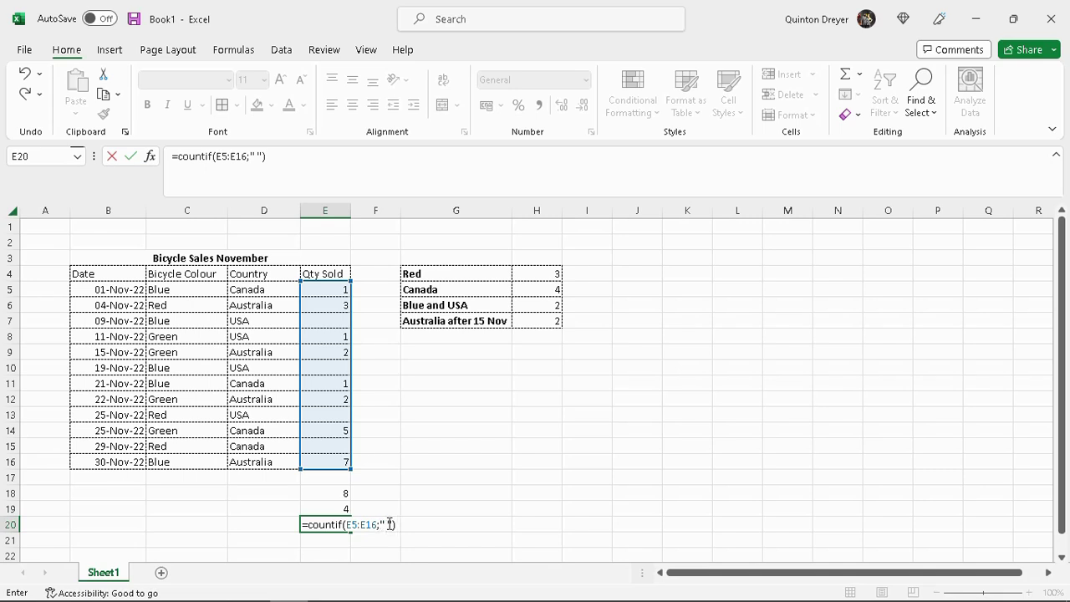
key("Return")
Remove the space from the criterion in E20 so the formula reads =COUNTIF(E5:E16;"")
left_click(313, 526)
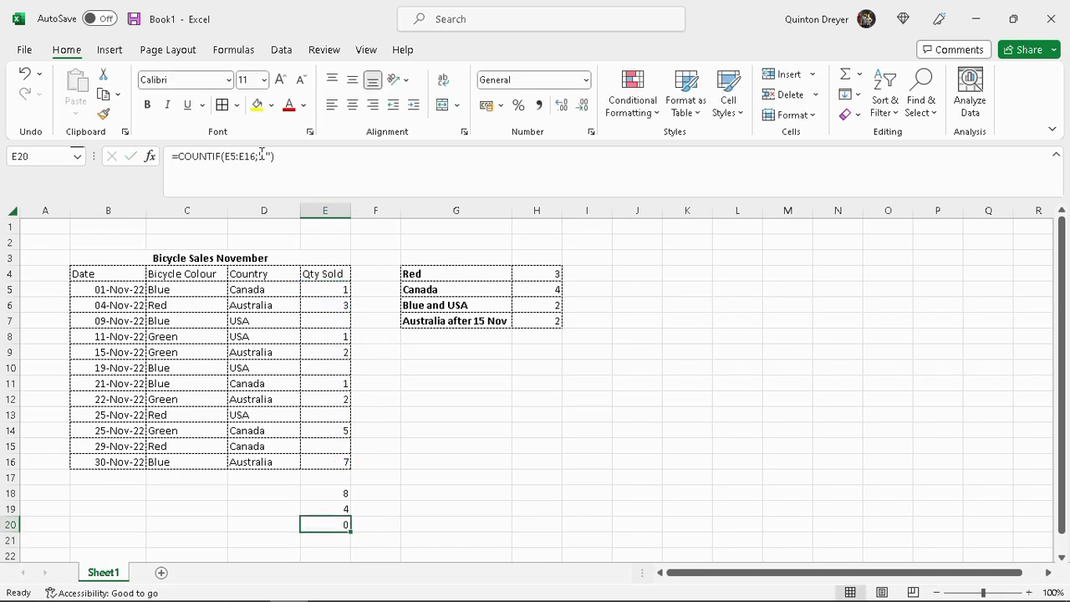
left_click(262, 155)
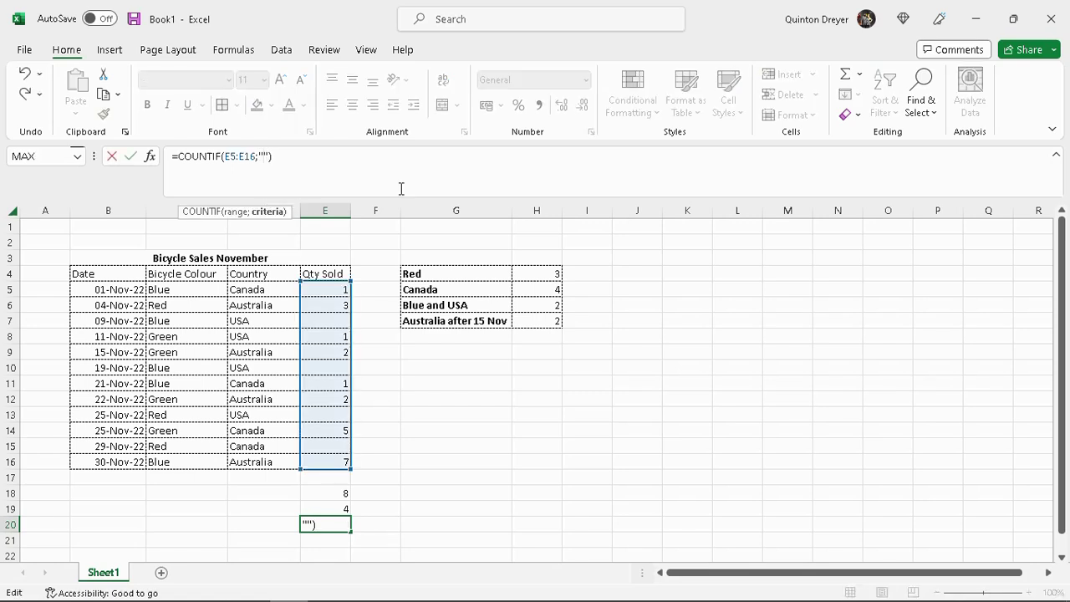
key("Return")
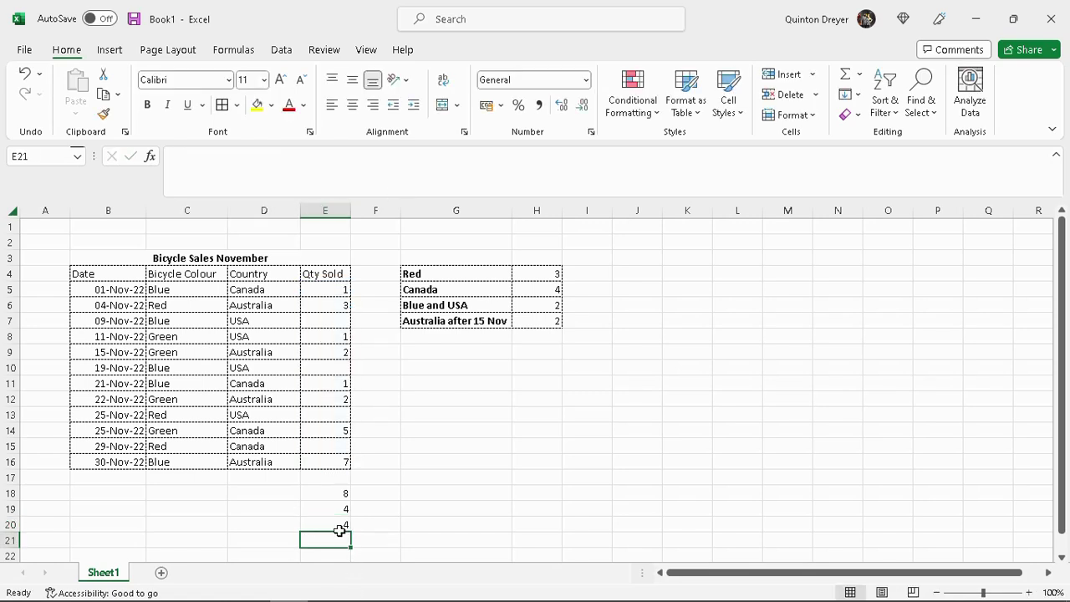
left_click(339, 530)
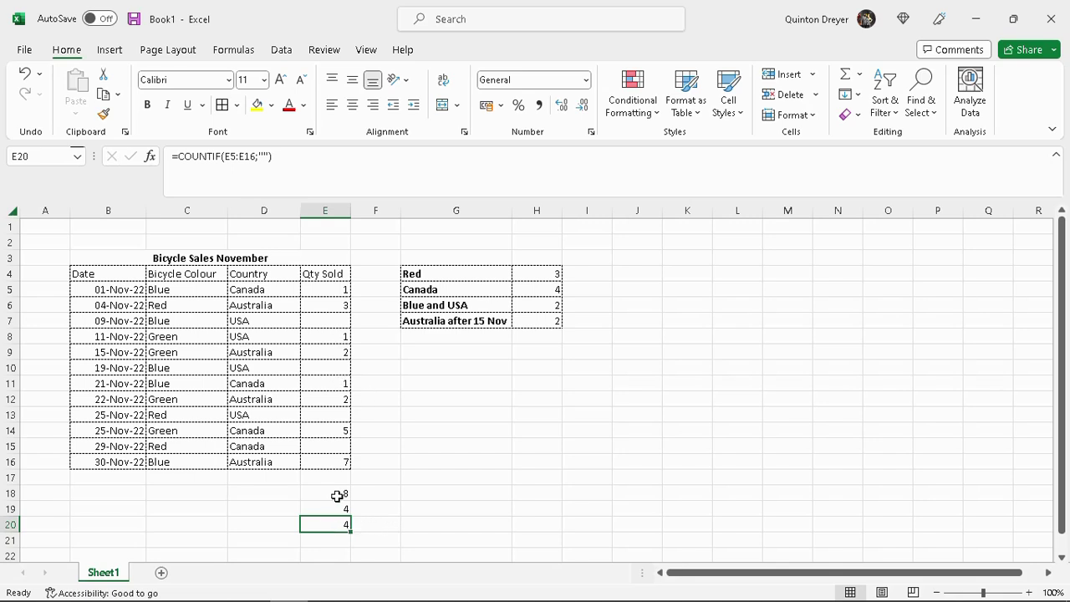
Compare the COUNTBLANK formula in E19 with the COUNTIF formula in E20
left_click_drag(340, 506, 339, 521)
left_click(337, 521)
left_click(337, 508)
left_click(330, 522)
left_click(390, 382)
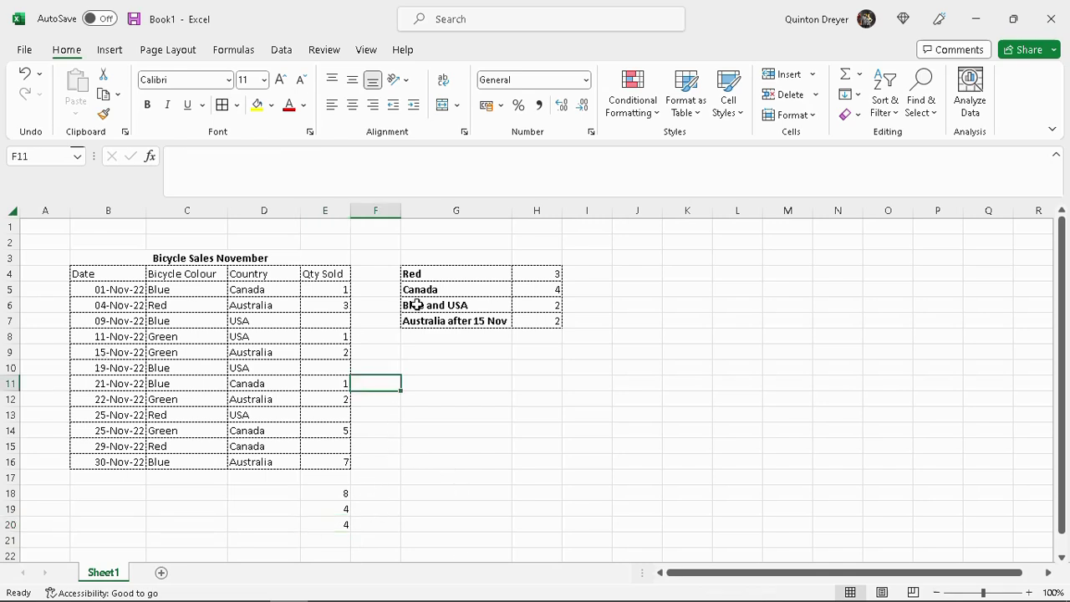
left_click(432, 473)
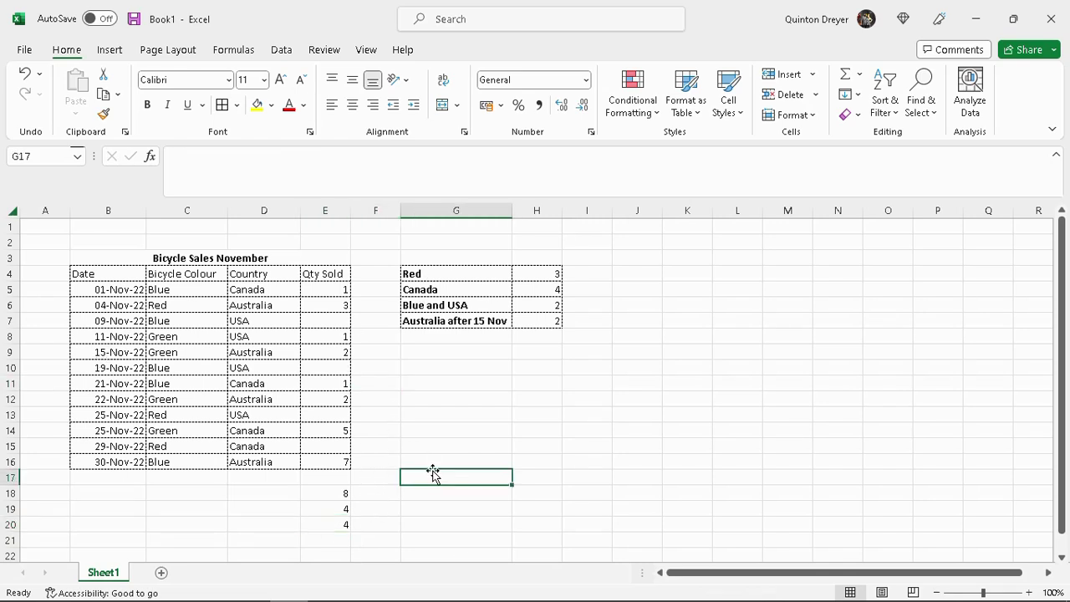